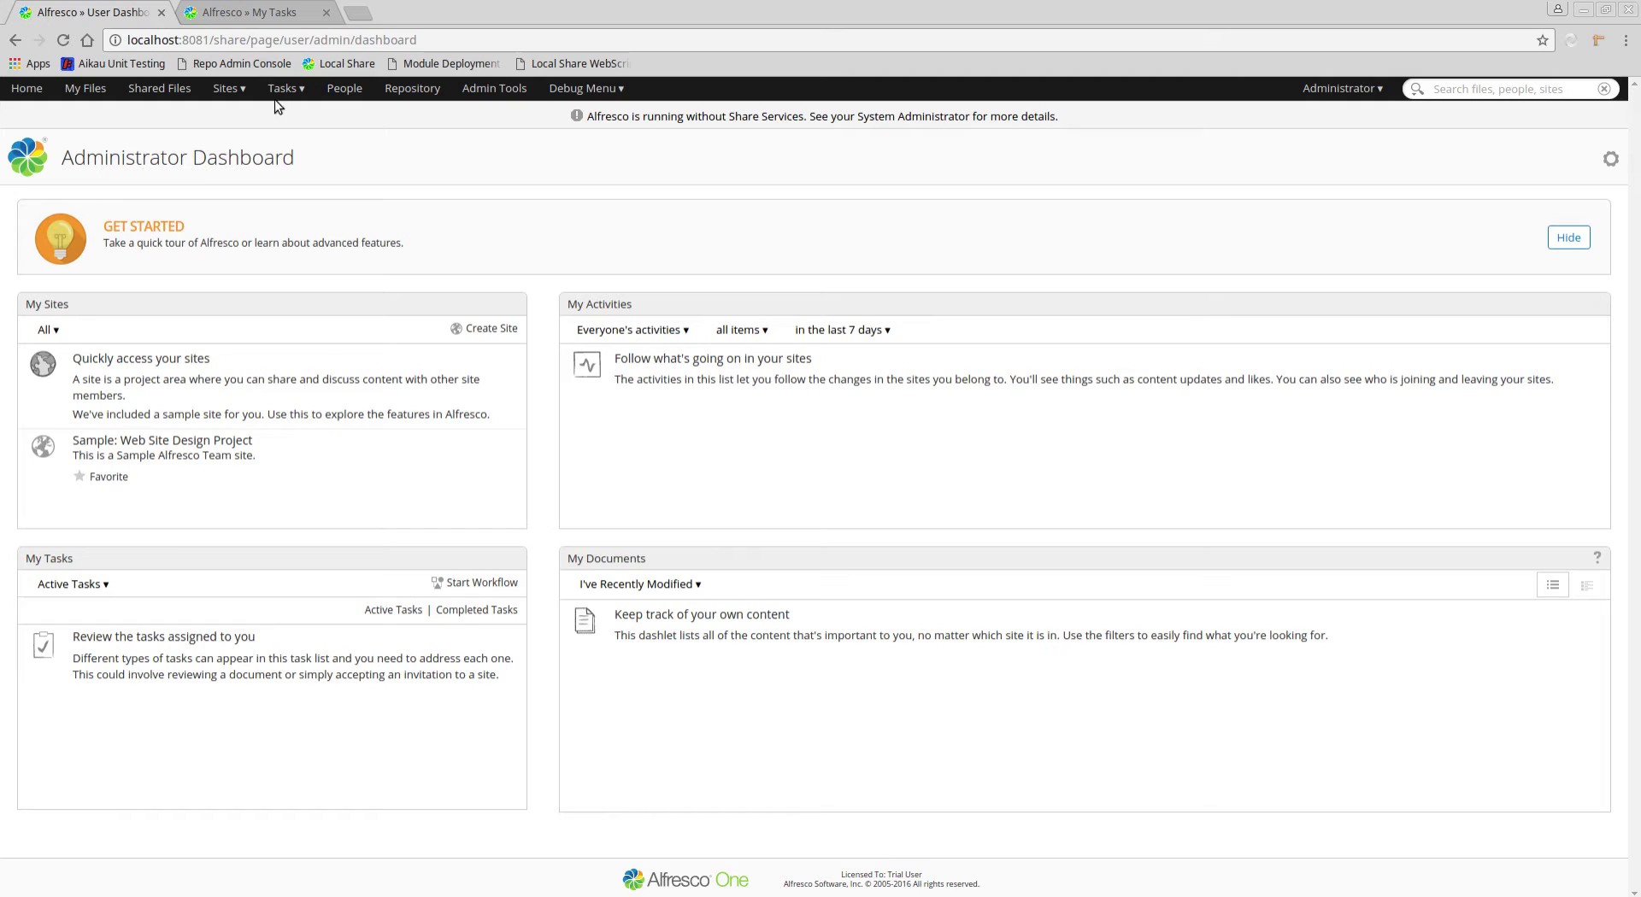
# Step: Open the My Tasks page and bring up the form for starting a workflow
pyautogui.click(283, 88)
pyautogui.click(323, 116)
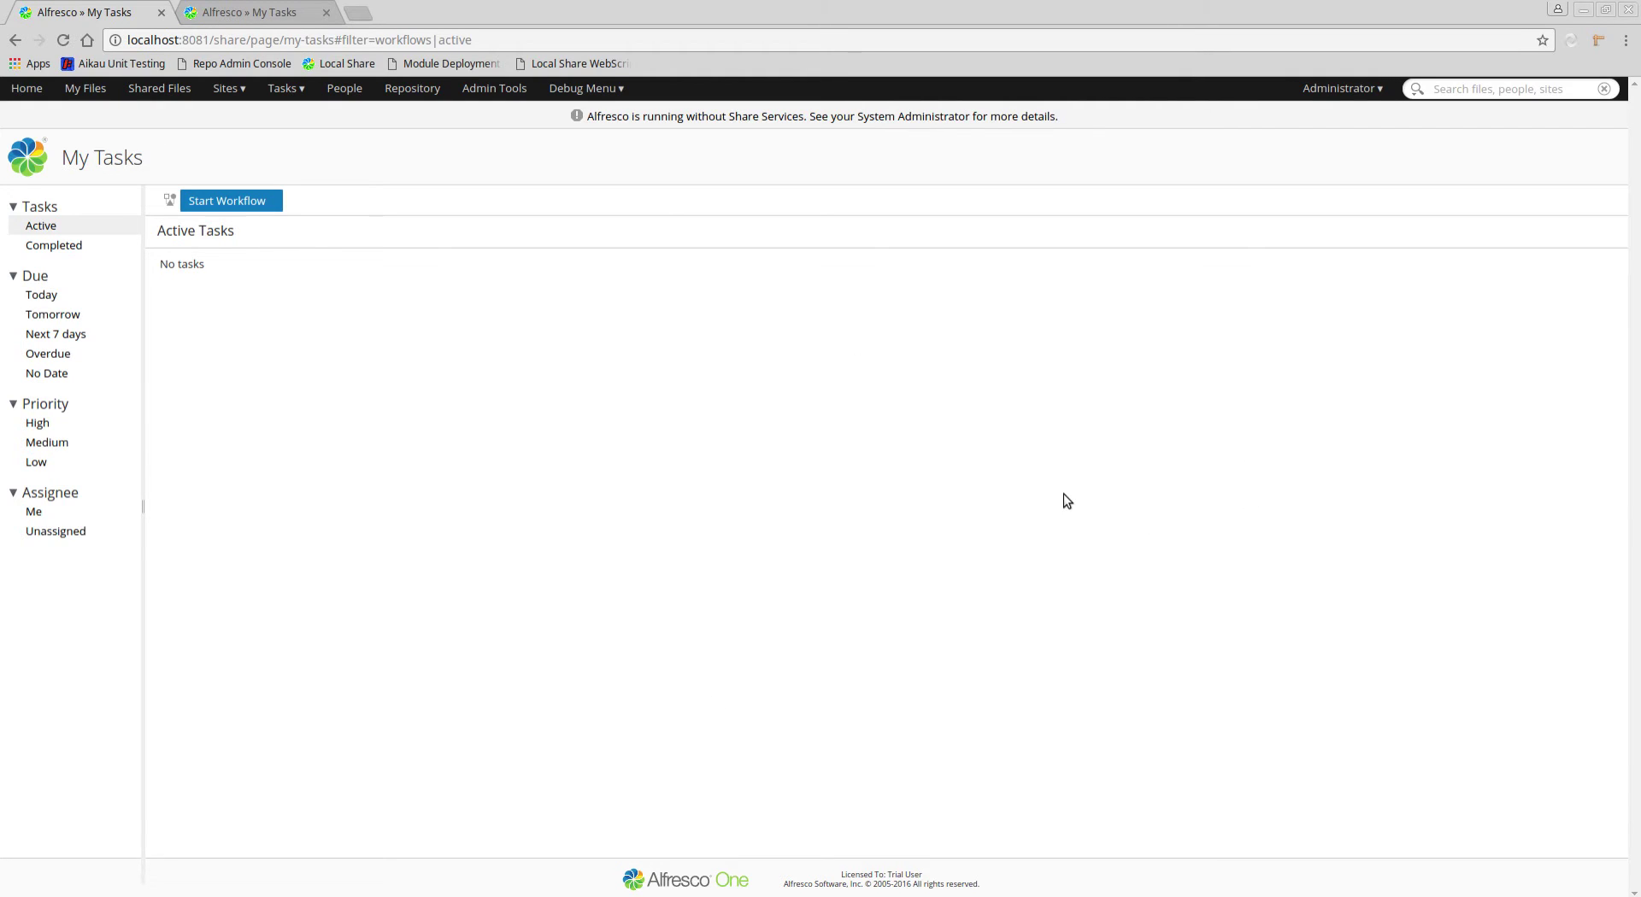
pyautogui.click(239, 198)
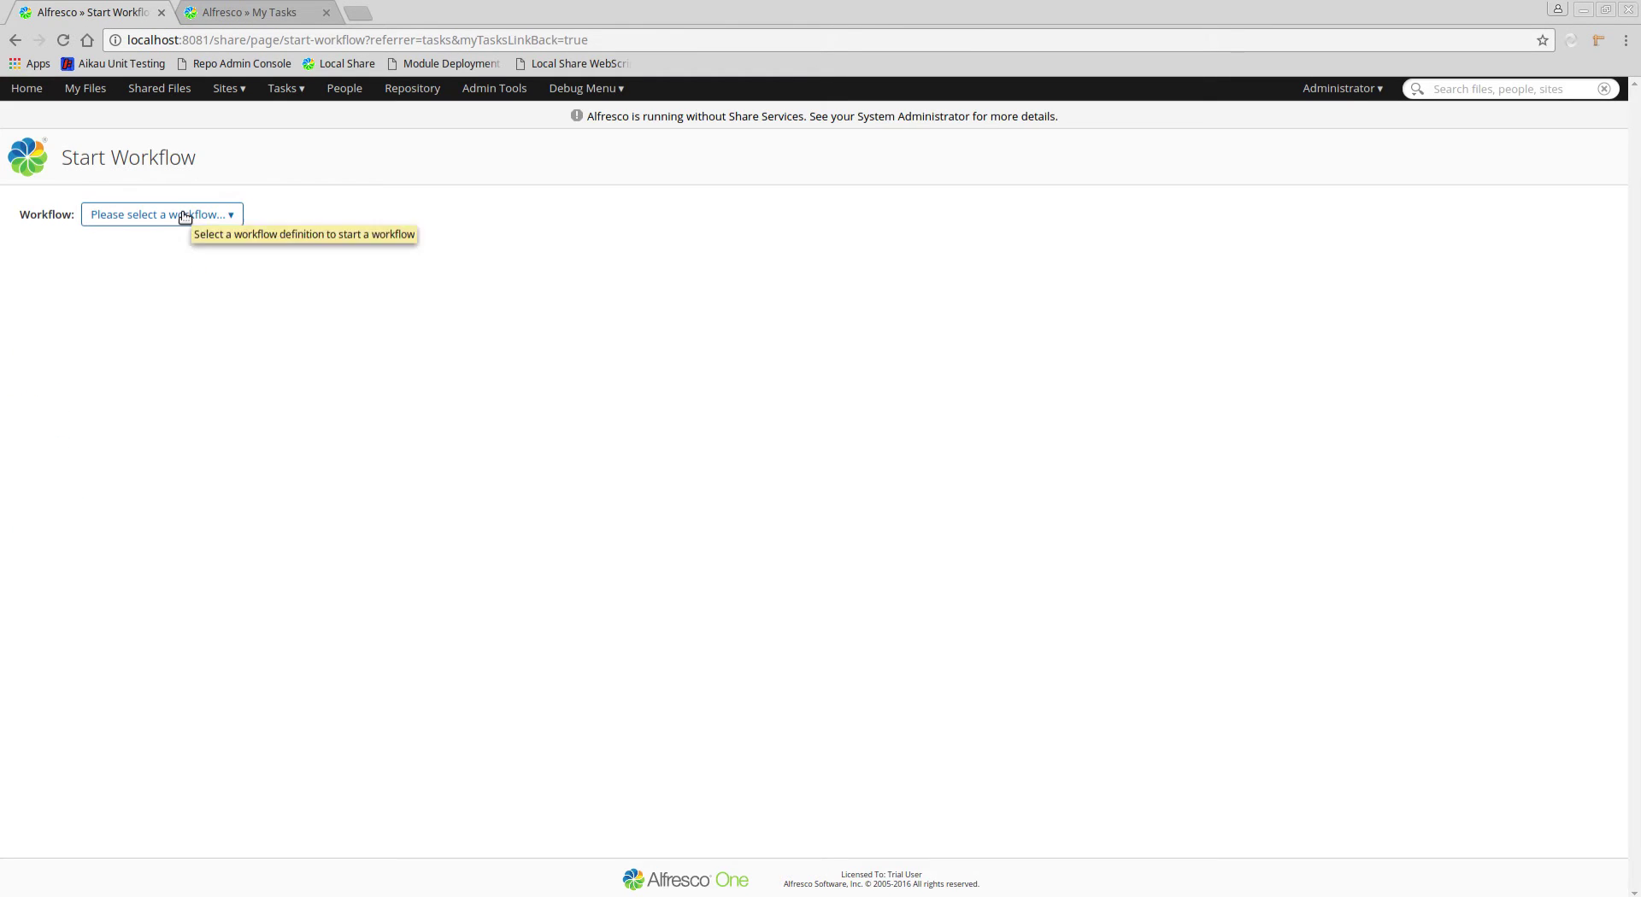
# Step: Choose the New Task workflow, enter the message "This is created from the old page" and set the due date to 30/9/2016
pyautogui.click(185, 216)
pyautogui.click(192, 255)
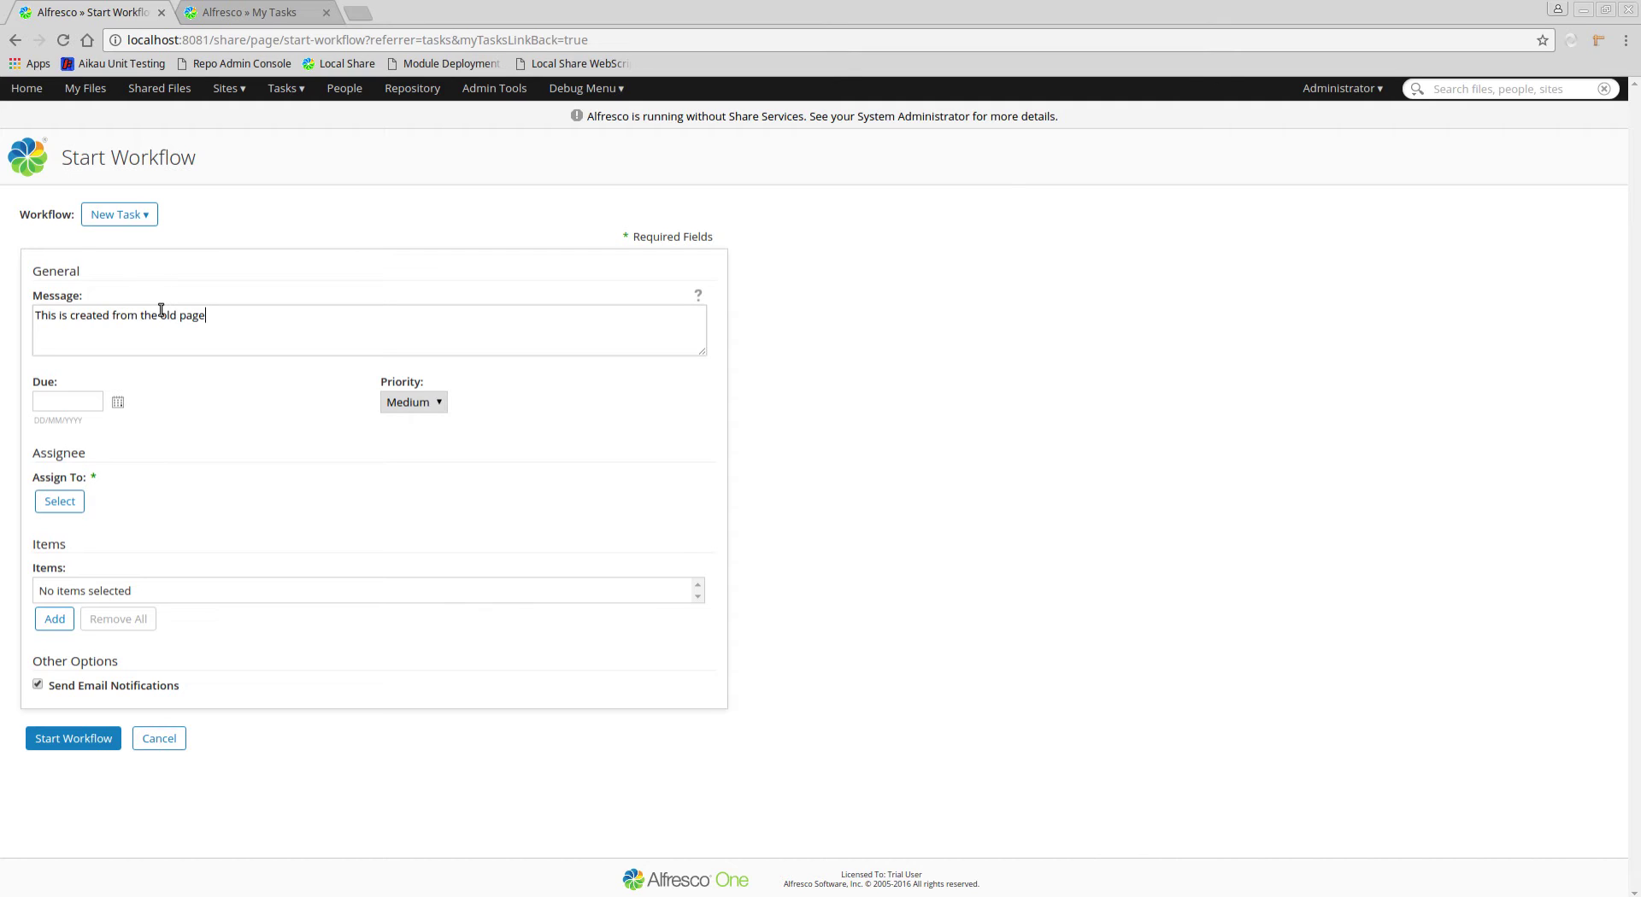
pyautogui.click(118, 403)
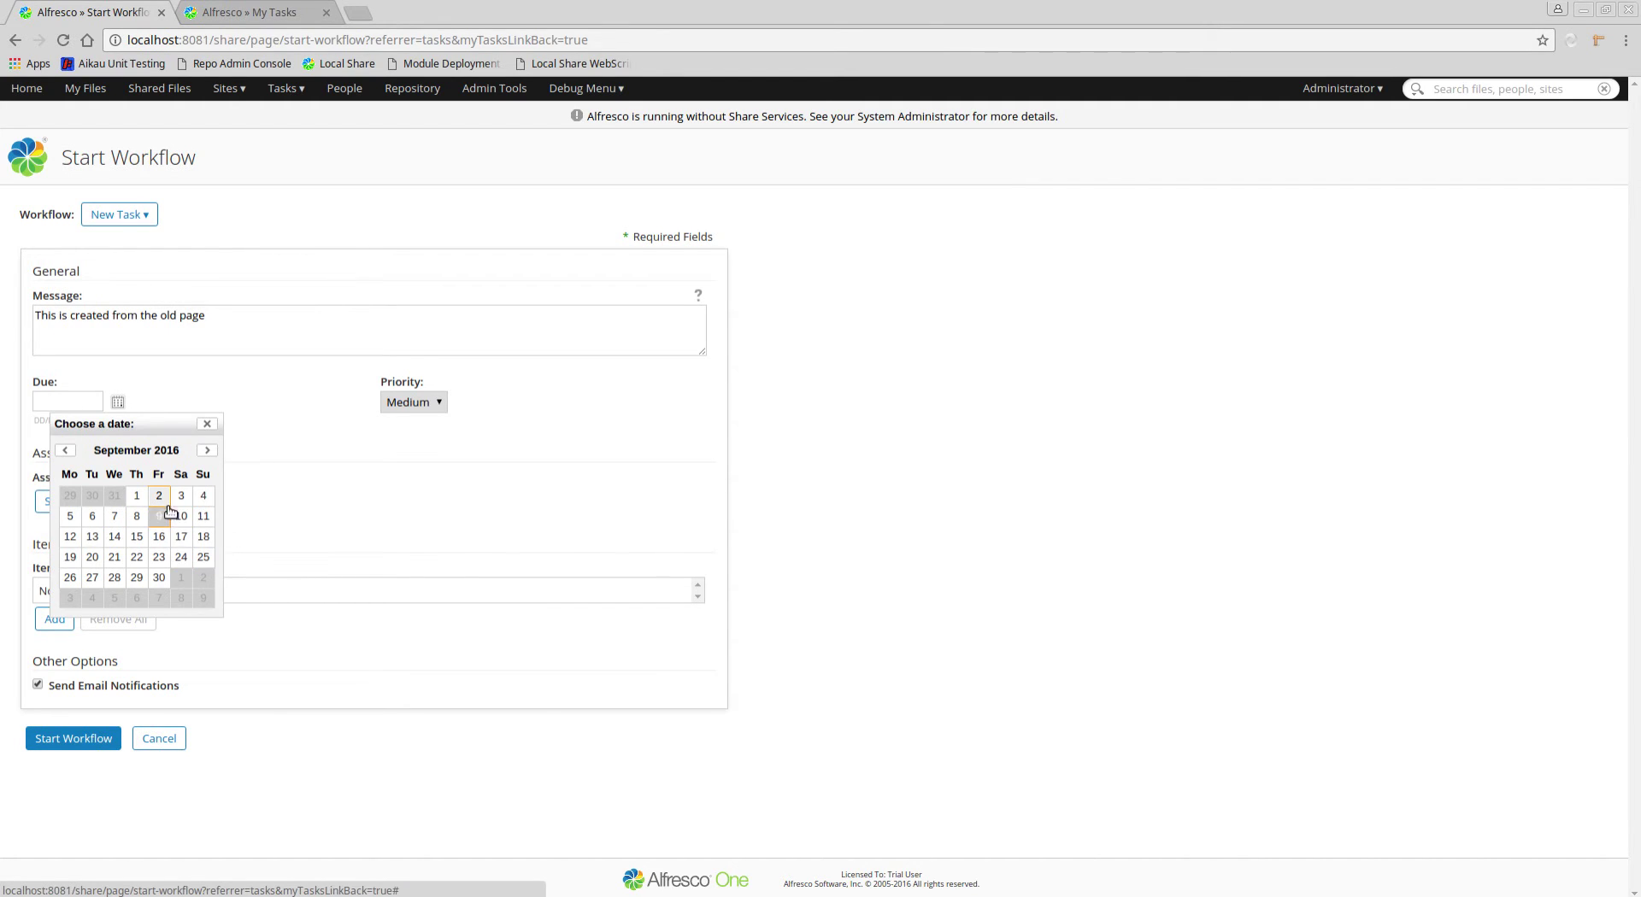
pyautogui.click(159, 578)
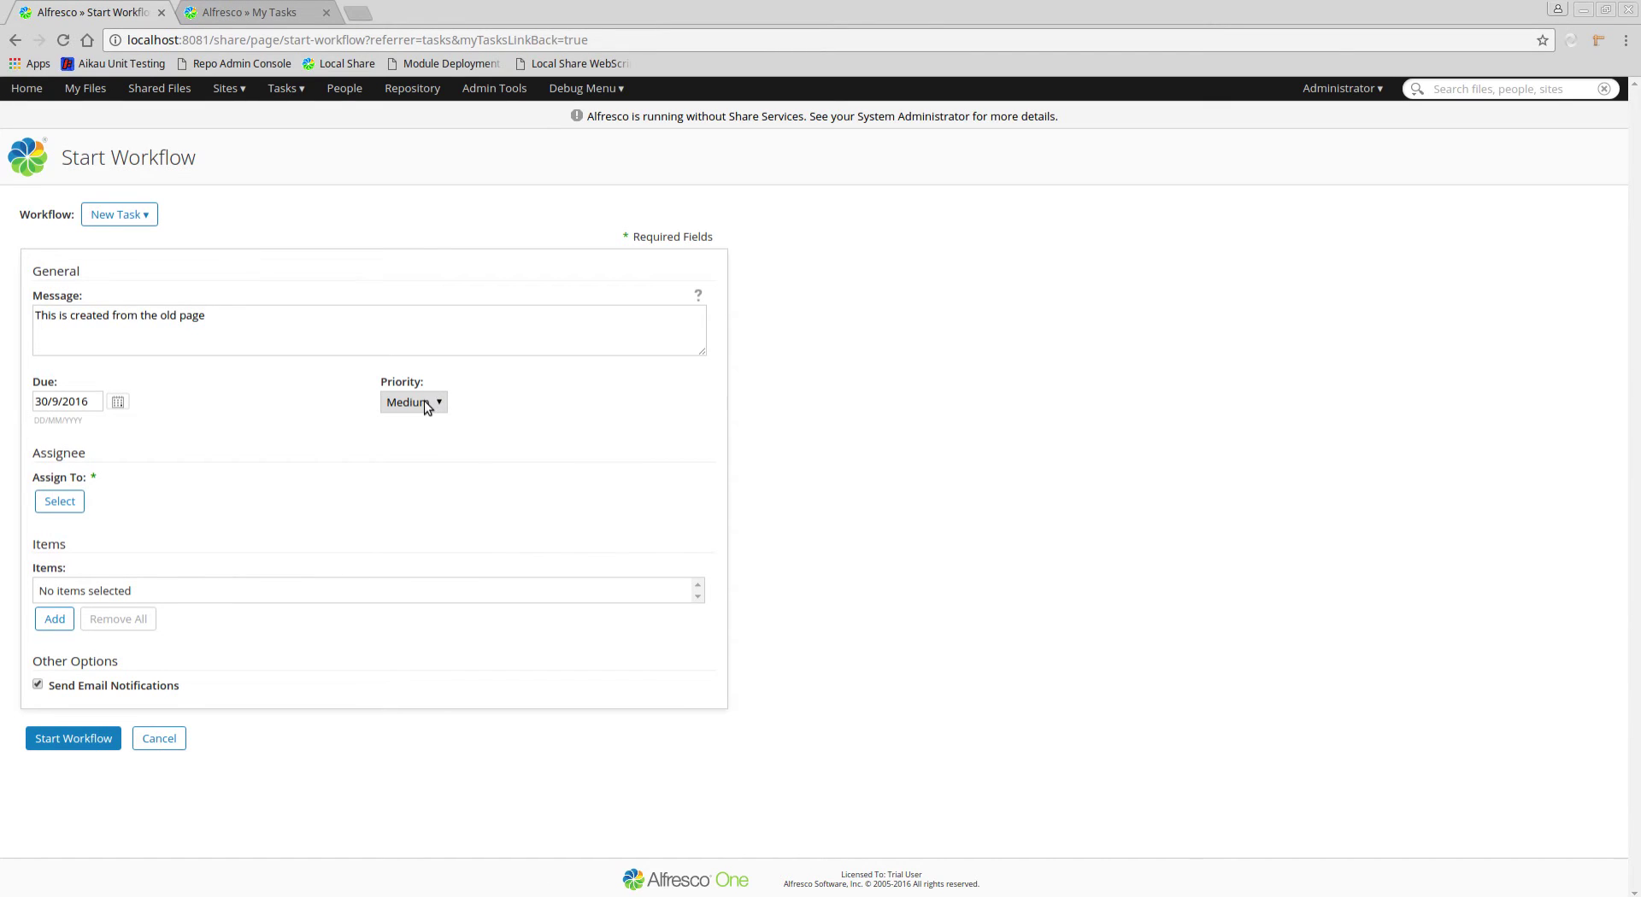
# Step: Search the users for "a" and assign the task to Administrator (admin)
pyautogui.click(59, 502)
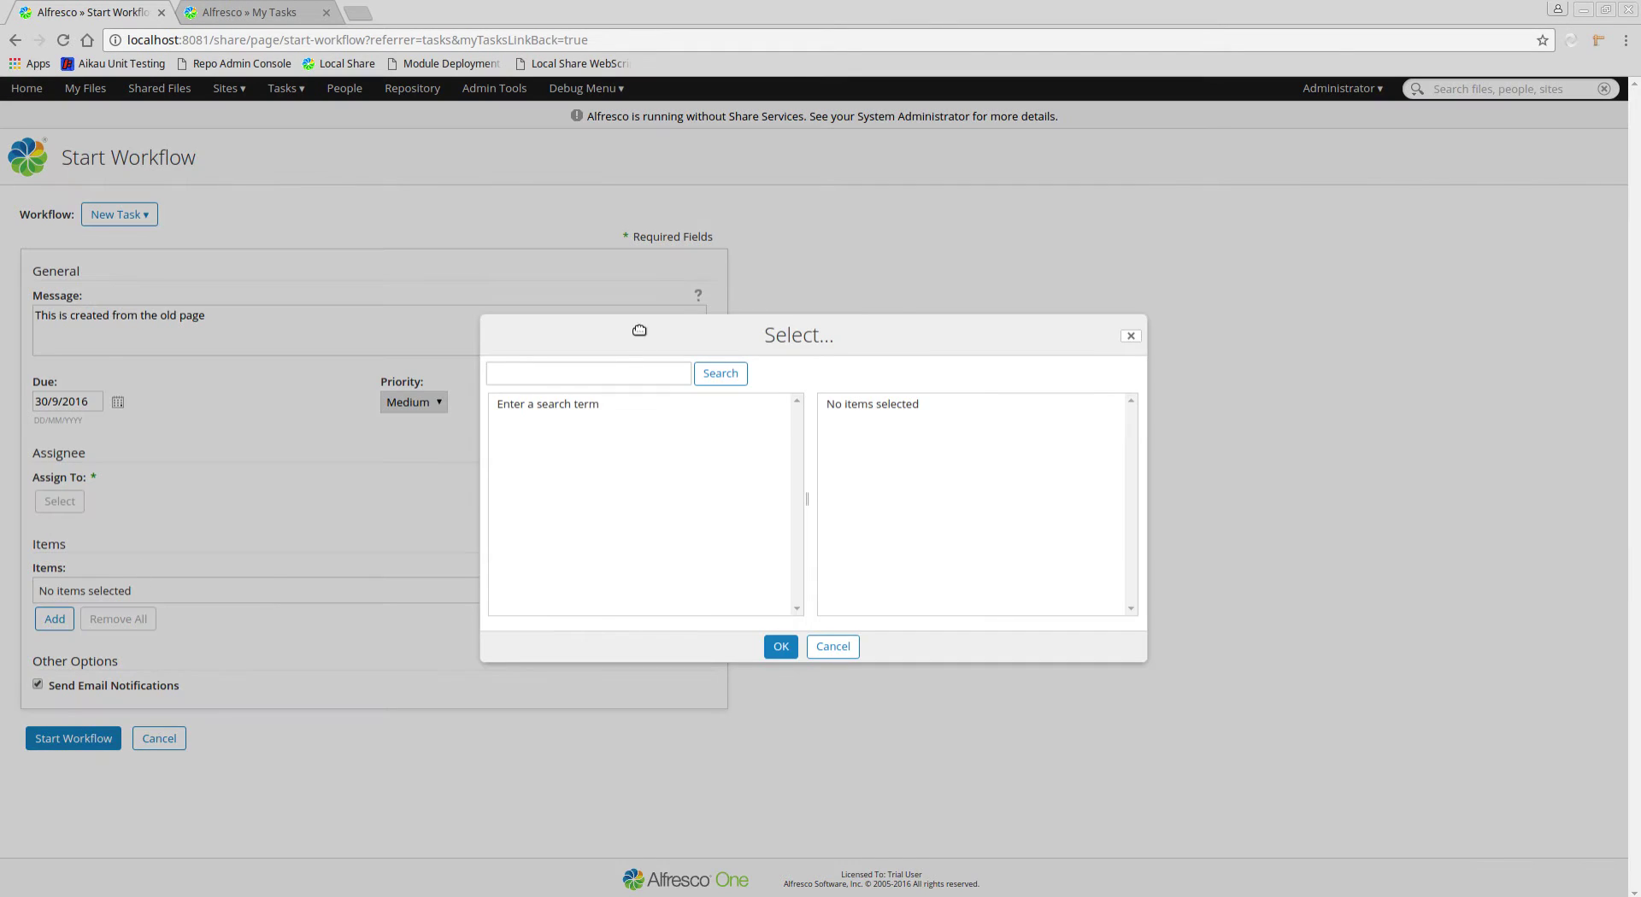
pyautogui.click(619, 377)
pyautogui.write('a')
pyautogui.click(702, 376)
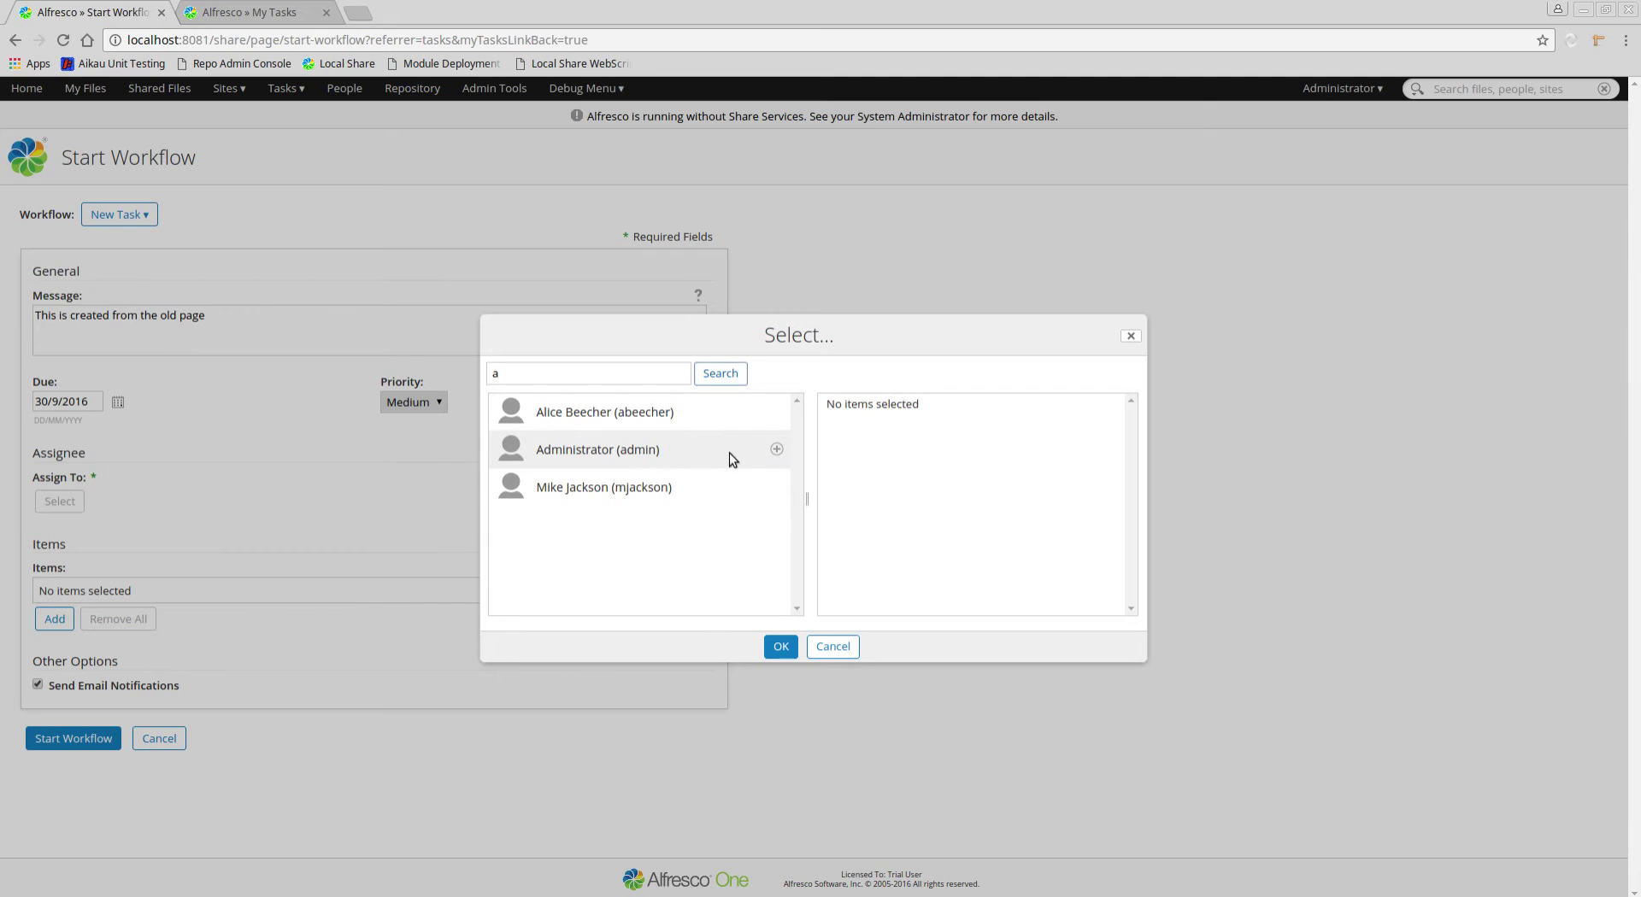
pyautogui.click(776, 449)
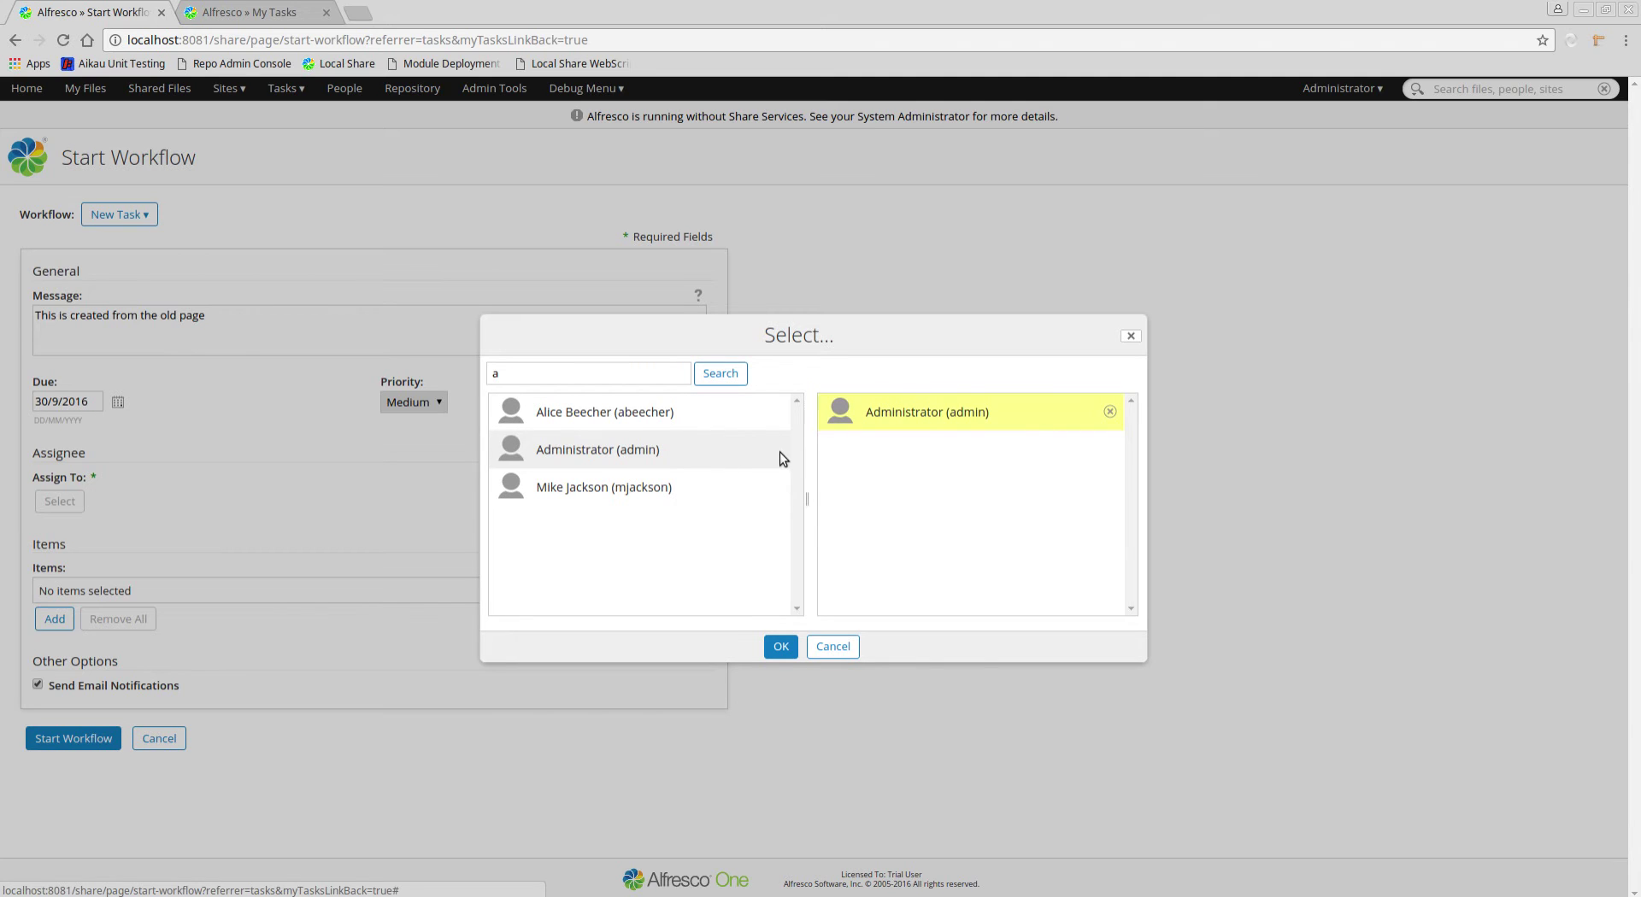
pyautogui.click(779, 647)
# Step: Attach Project Contract.pdf from the sample web site project's document library, under Agency Files/Contracts, and start the workflow
pyautogui.click(57, 637)
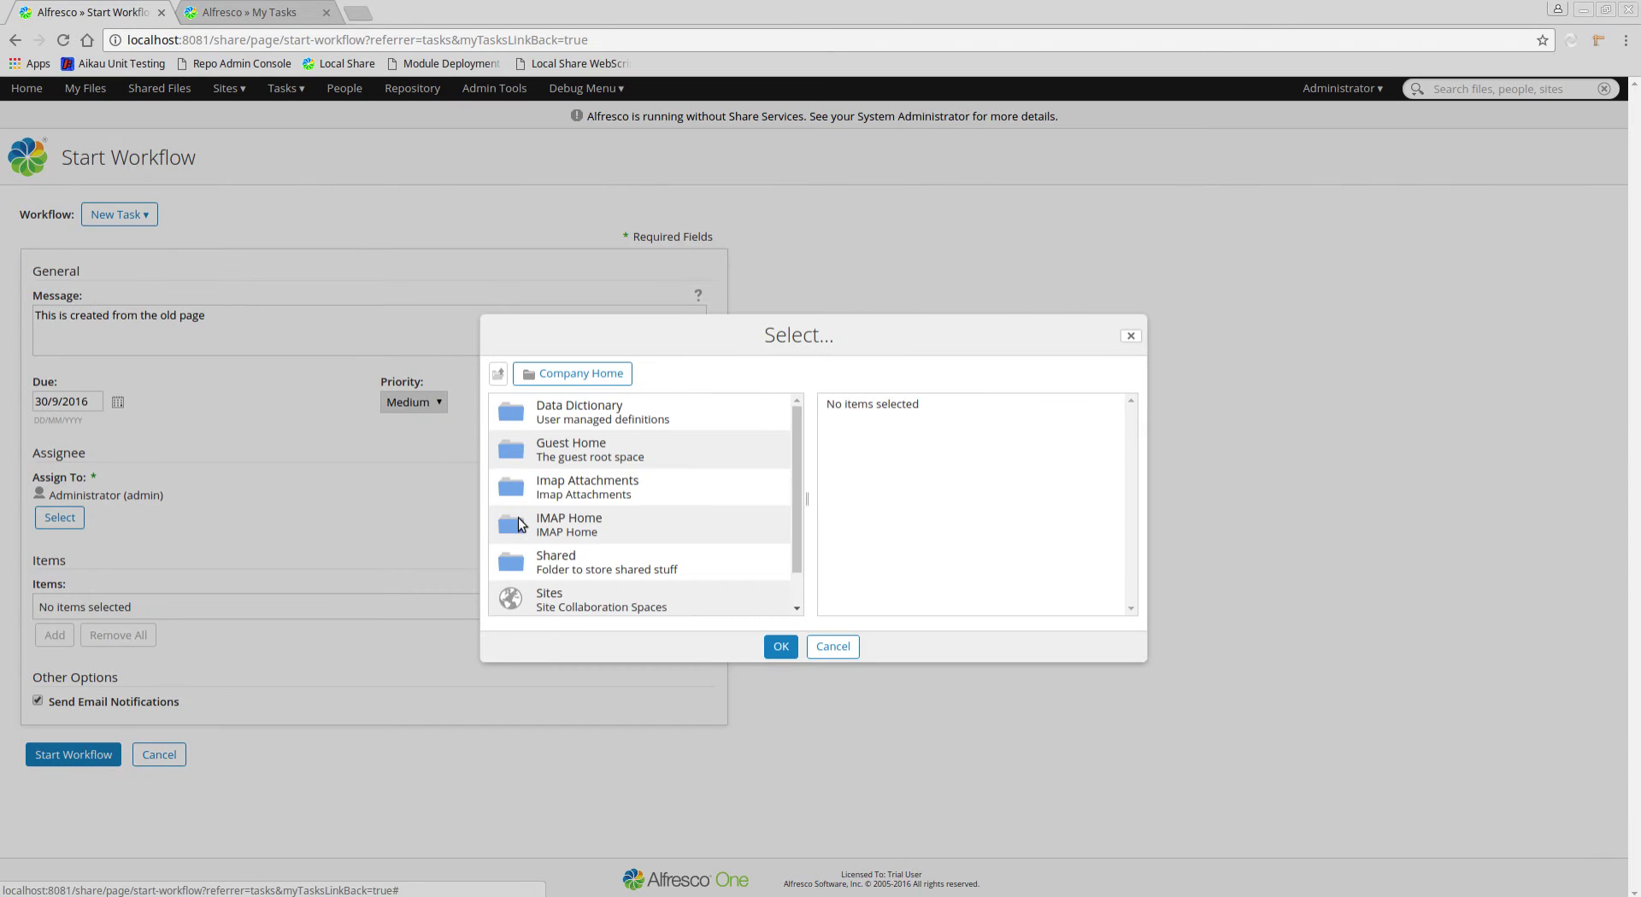
pyautogui.click(550, 560)
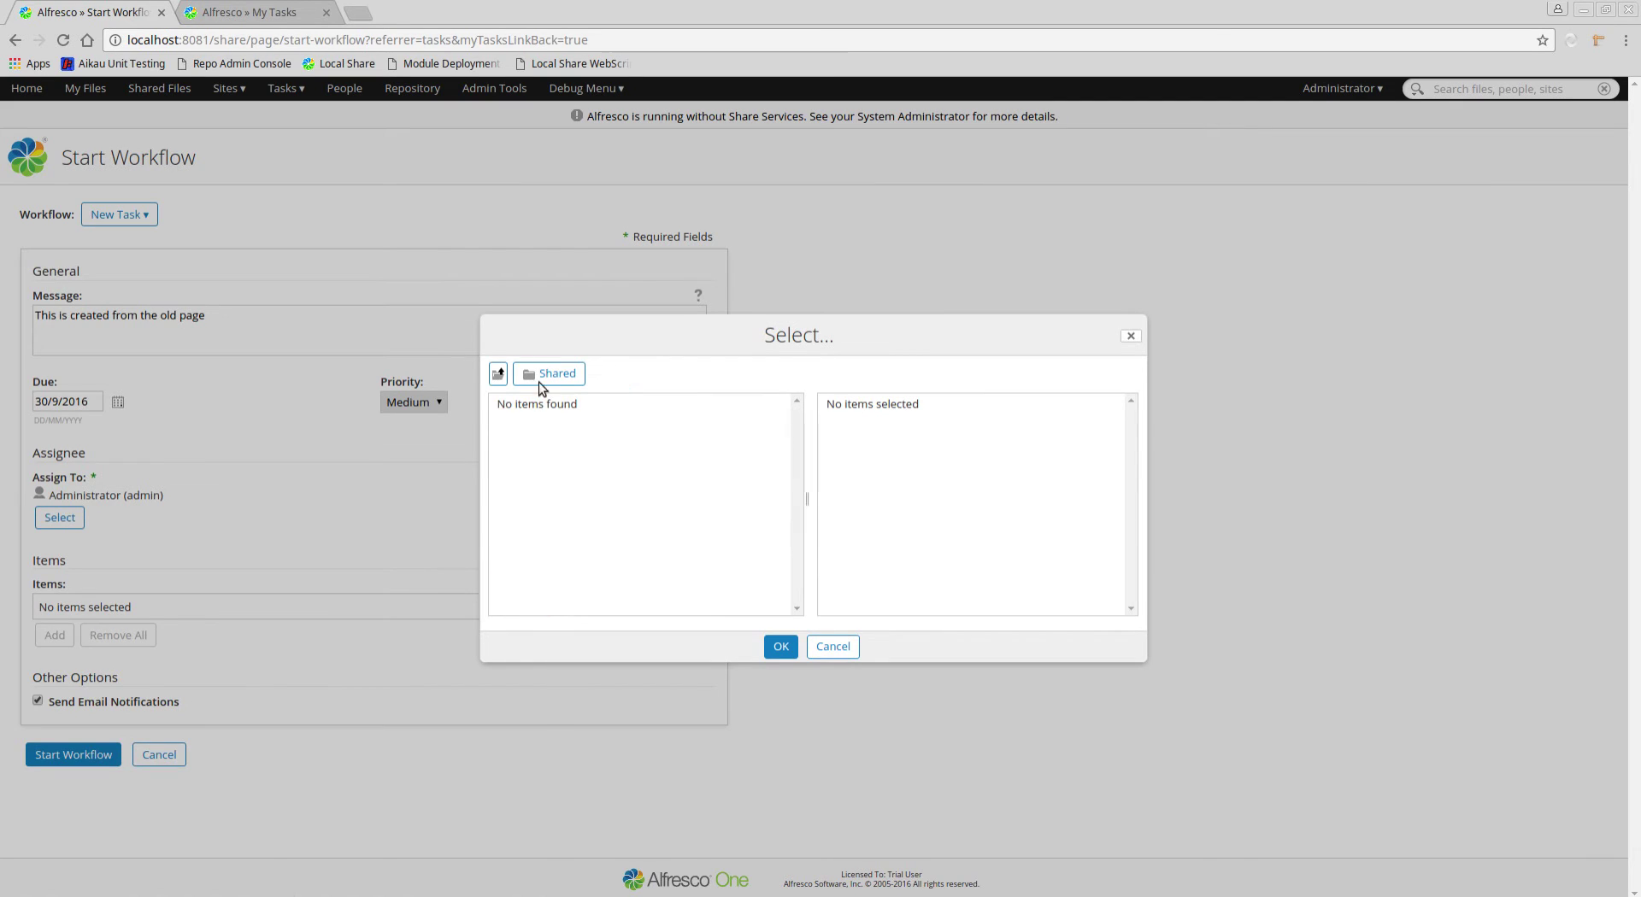
pyautogui.click(500, 376)
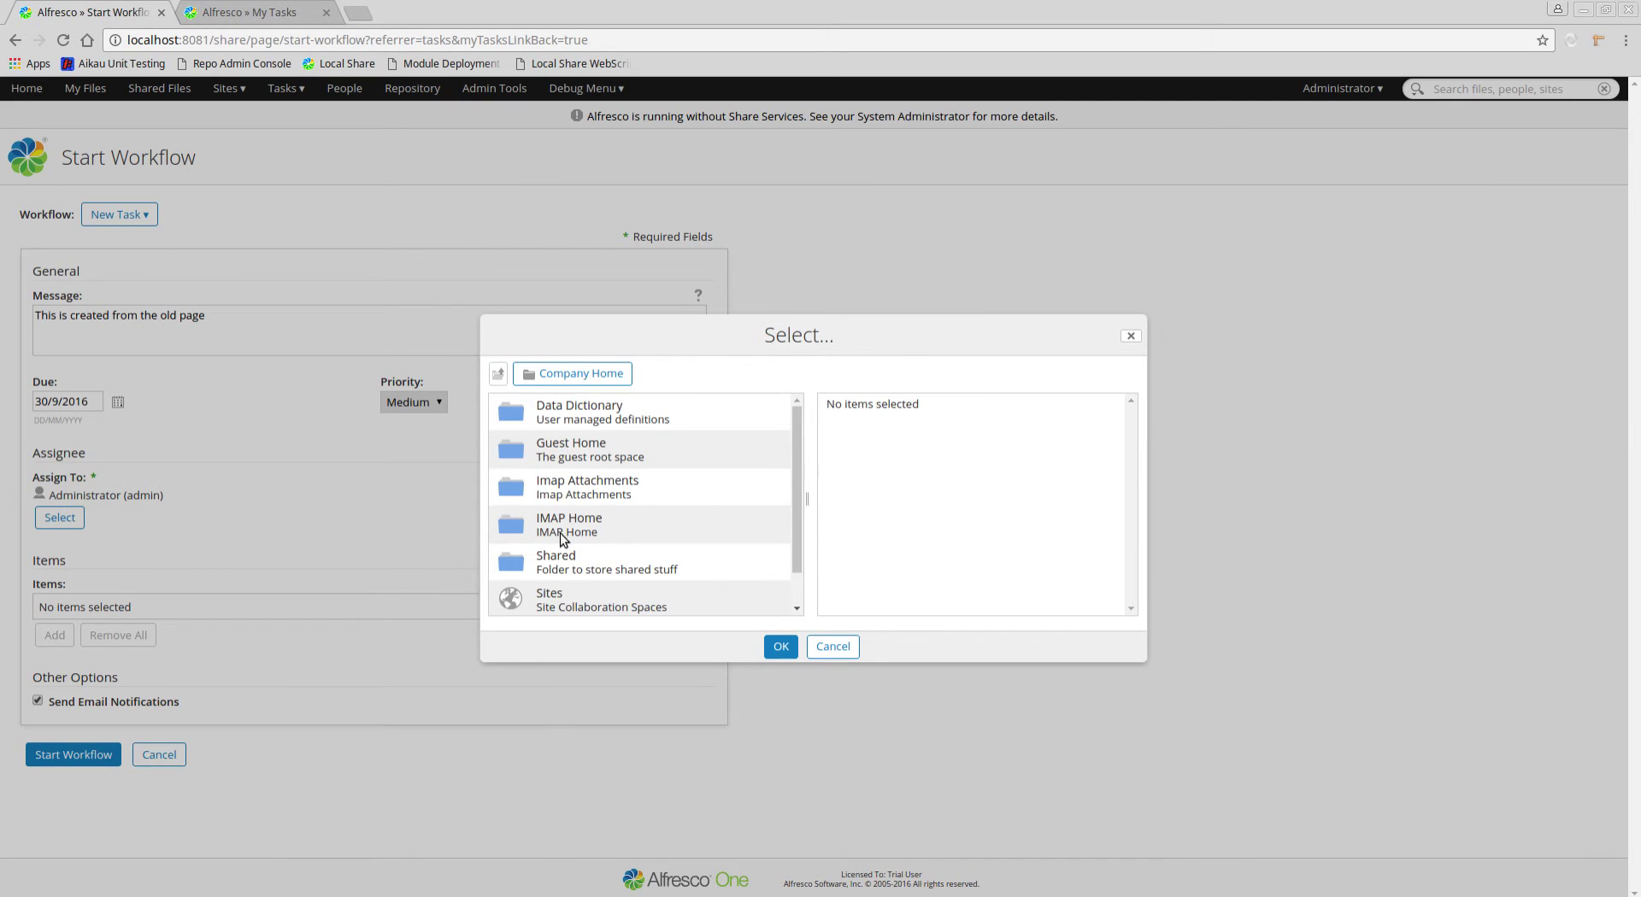
pyautogui.click(550, 607)
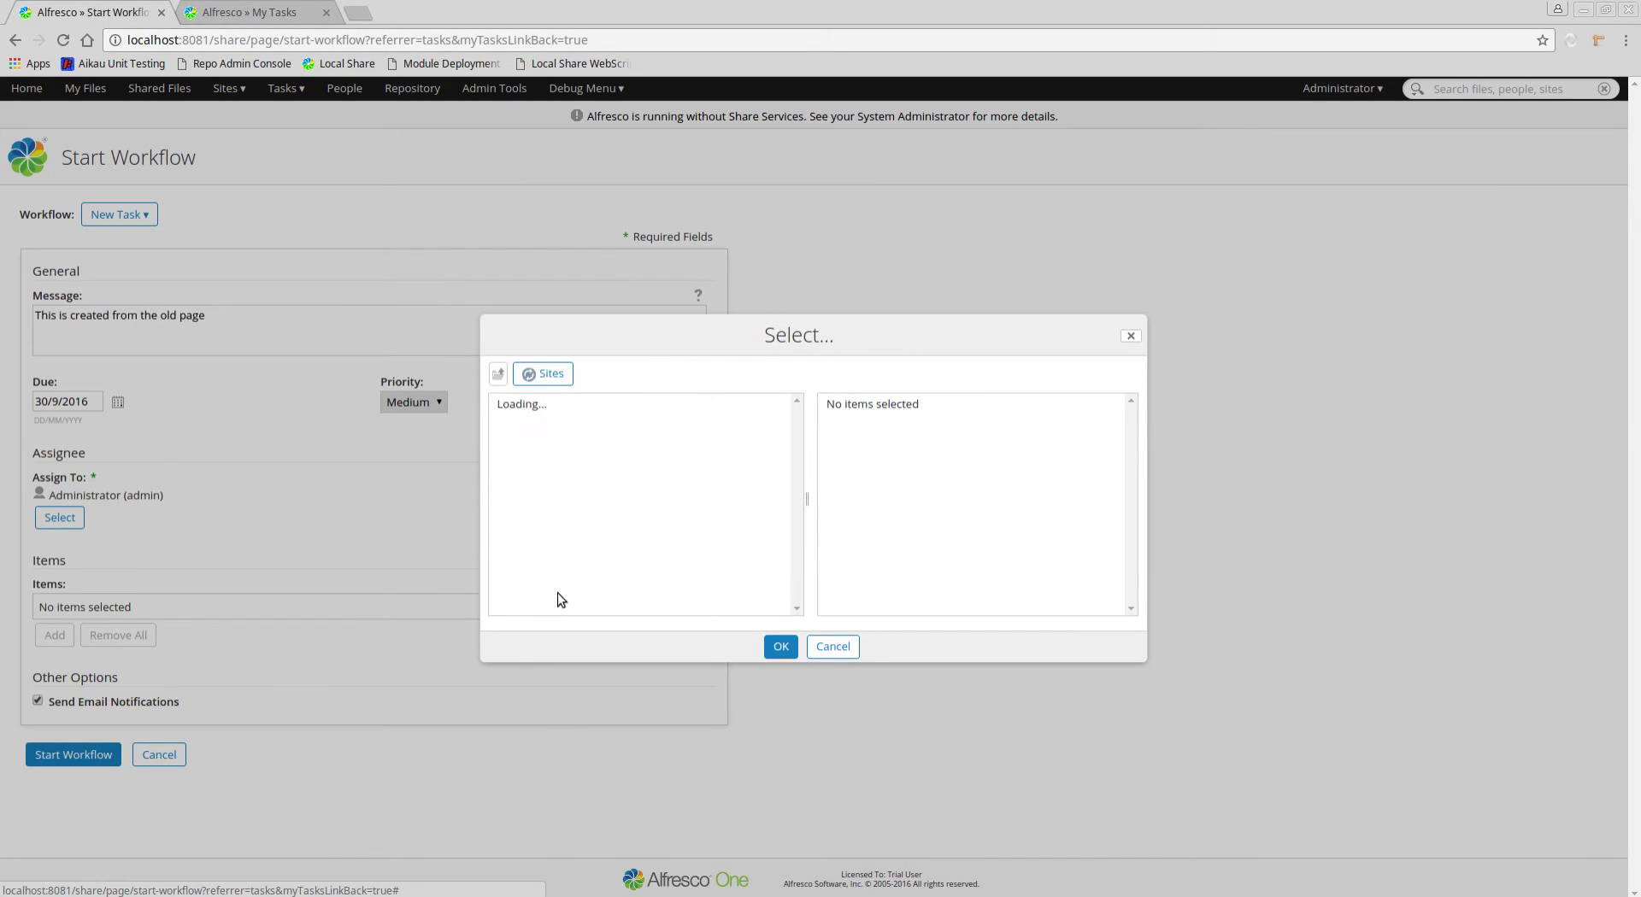
pyautogui.click(773, 414)
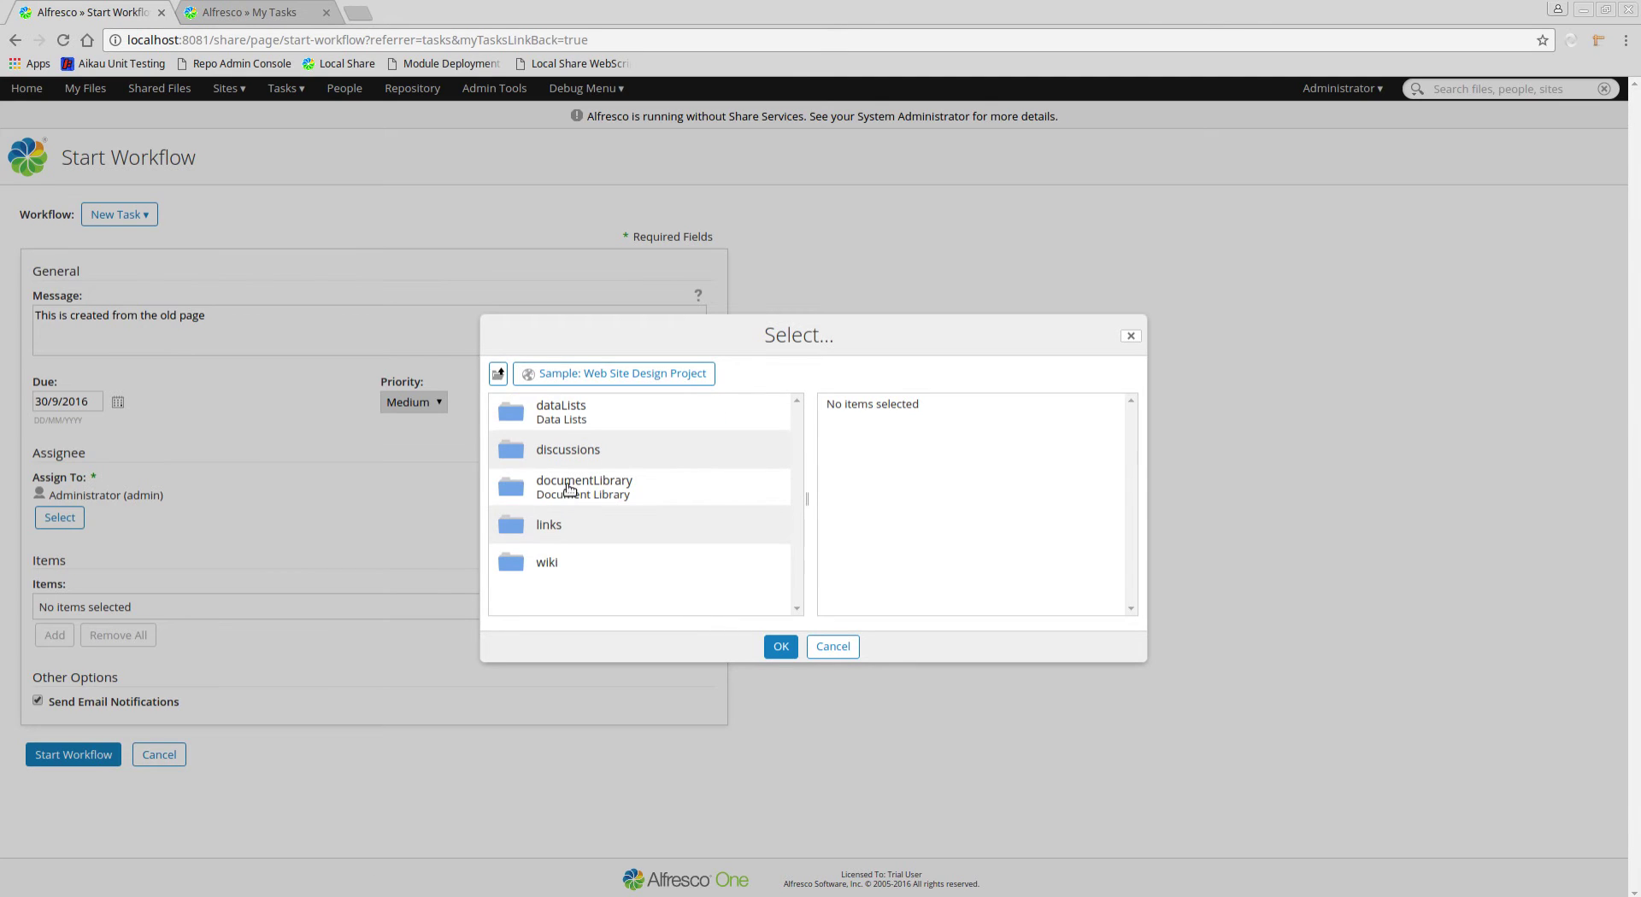
pyautogui.click(570, 490)
pyautogui.click(578, 405)
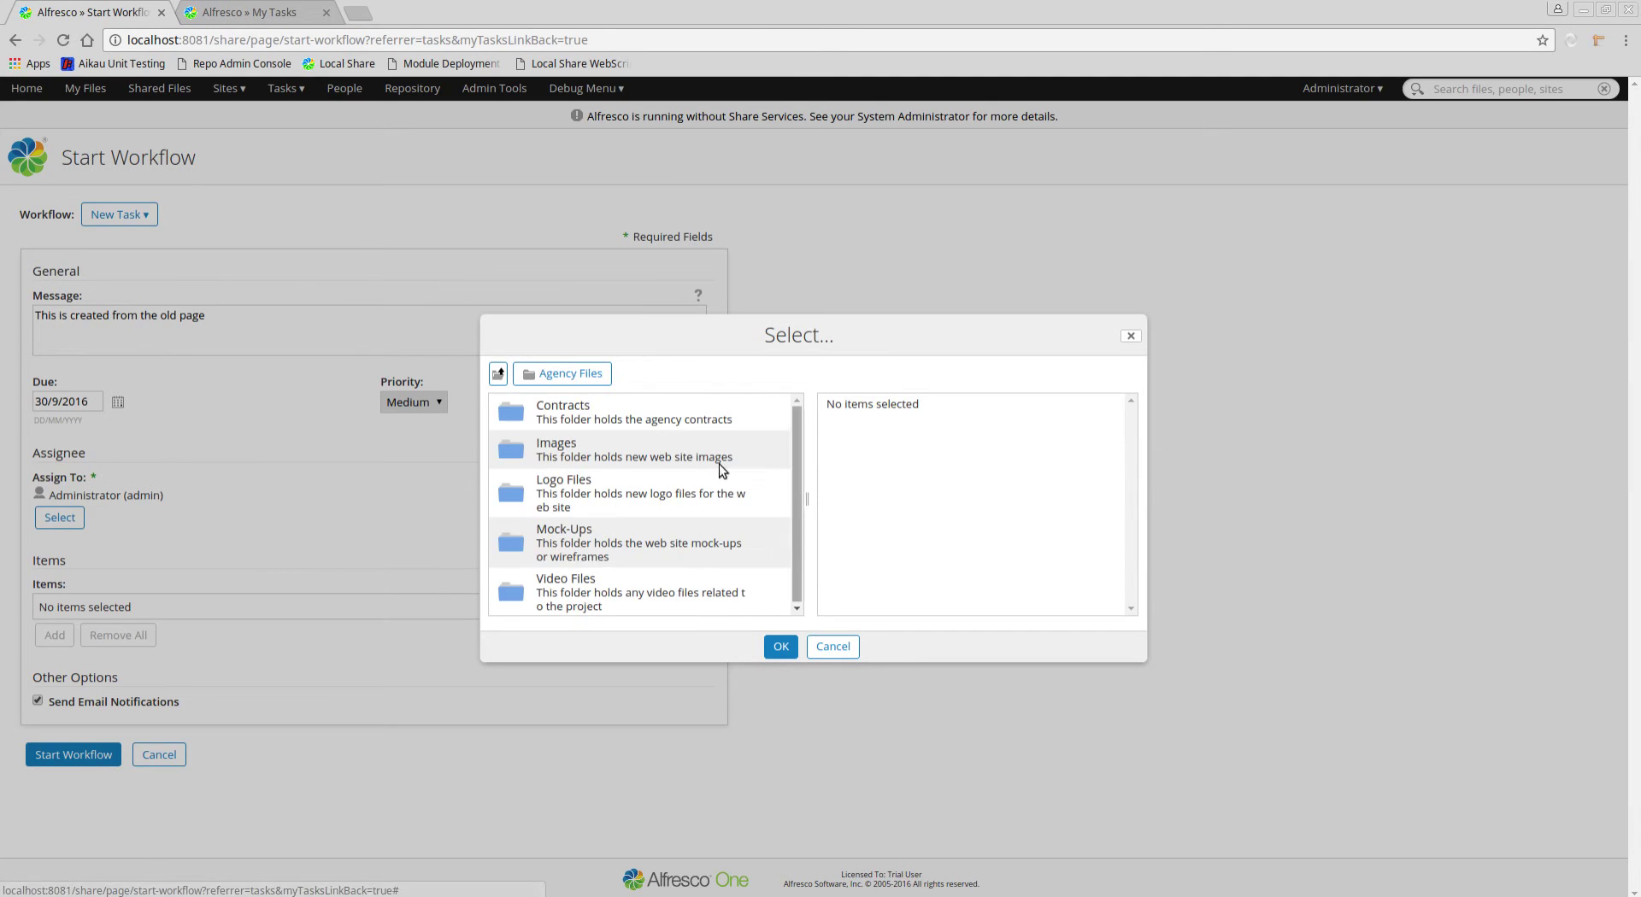
pyautogui.click(560, 404)
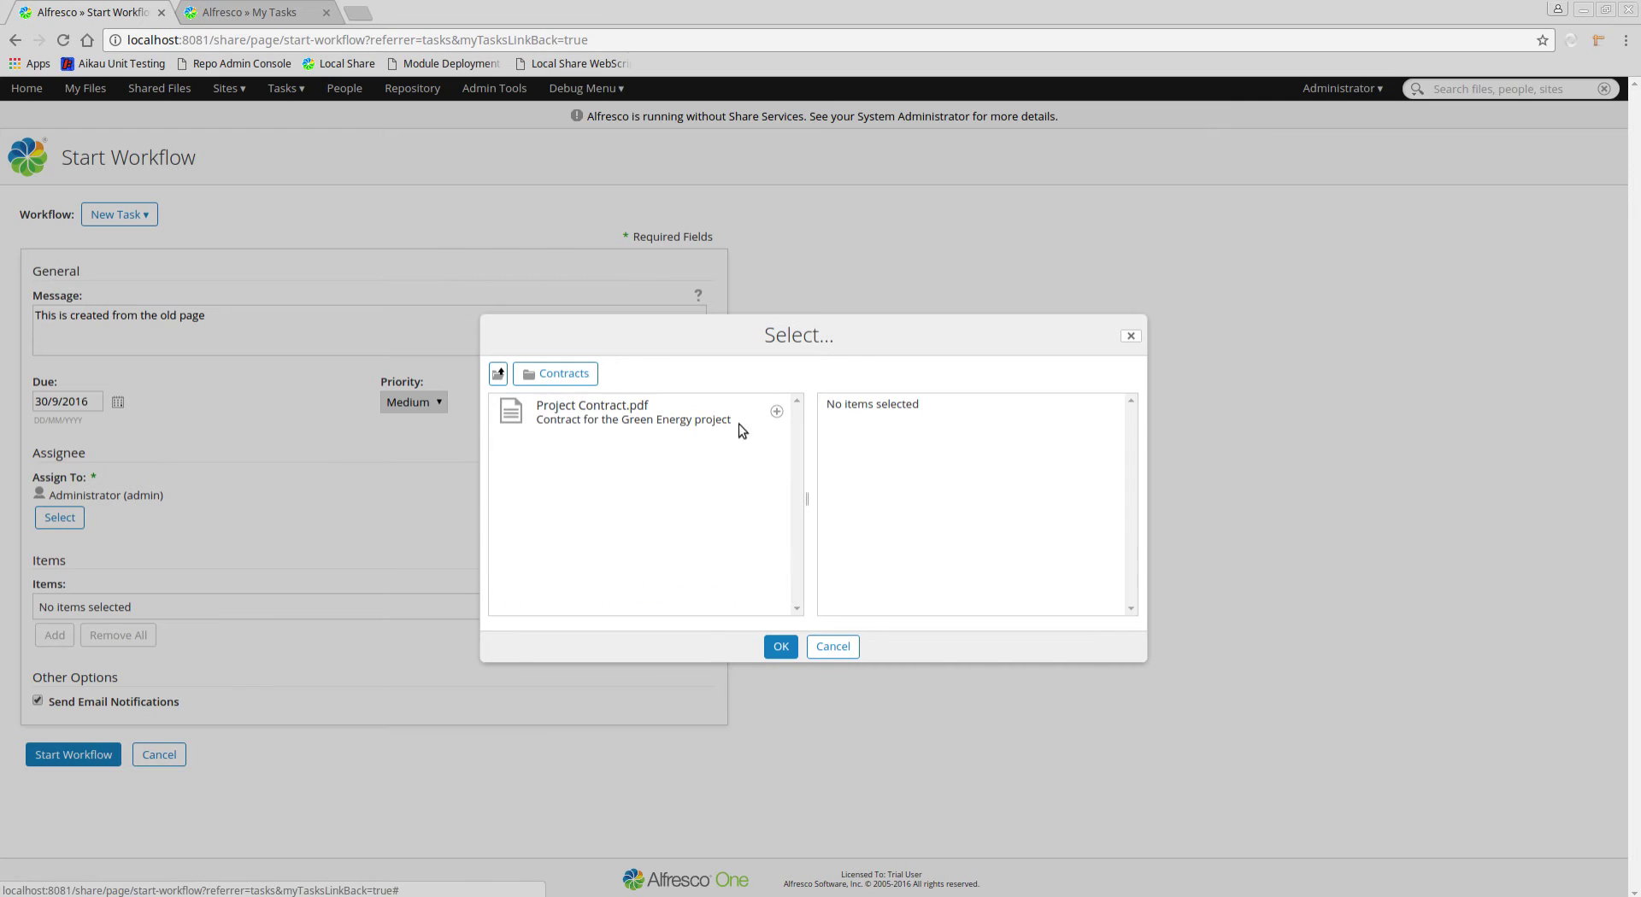
pyautogui.click(776, 411)
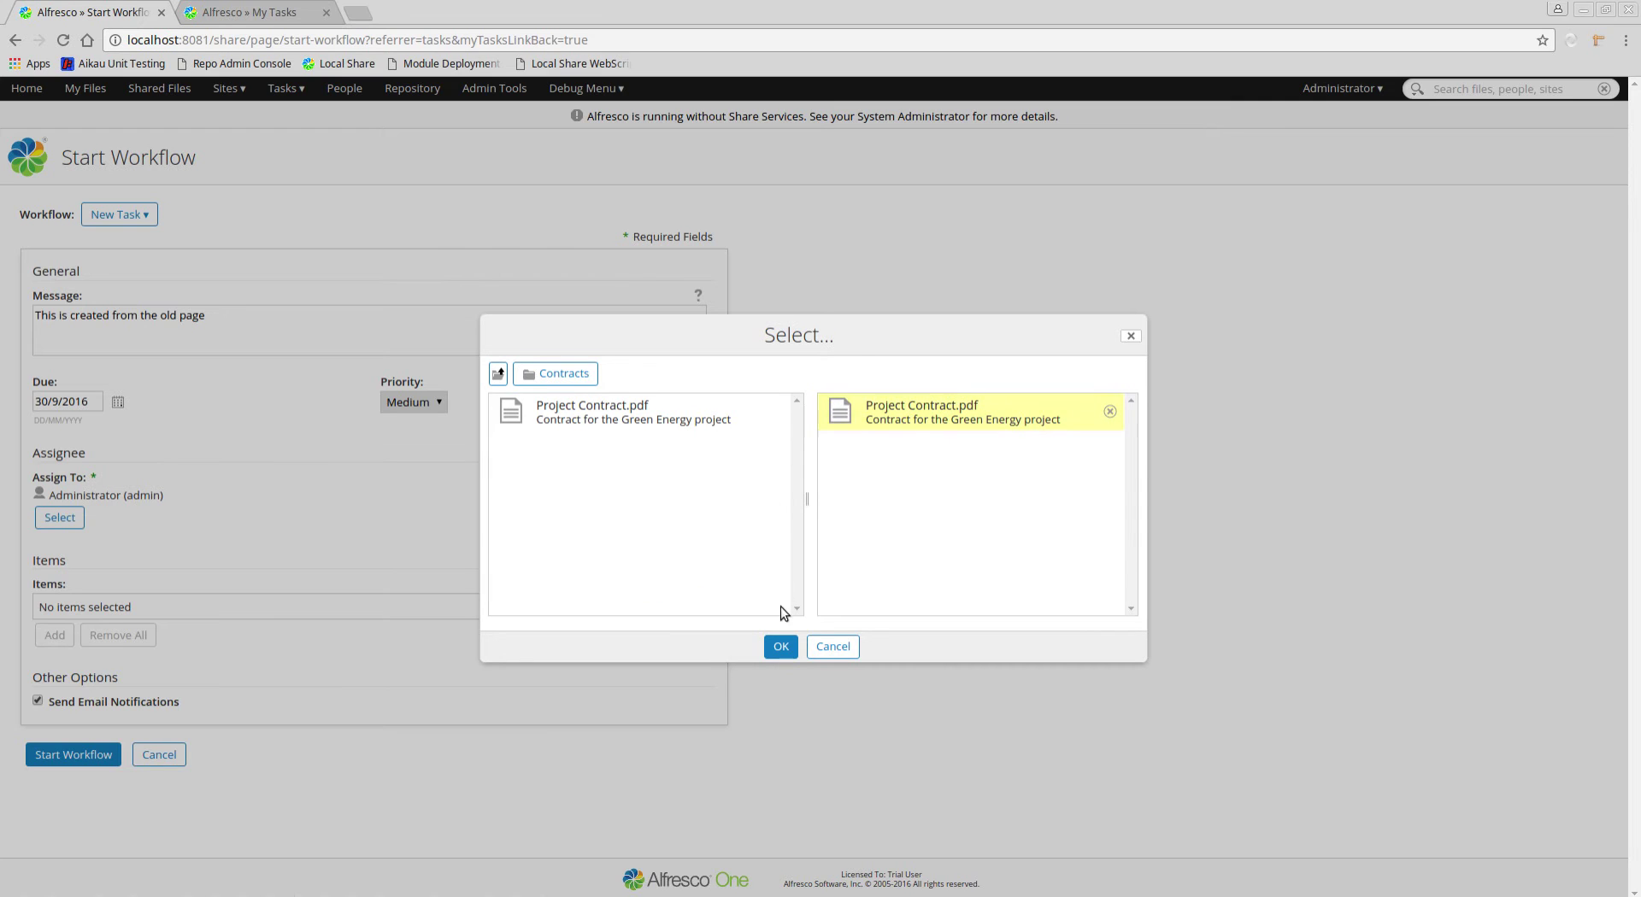
pyautogui.click(780, 647)
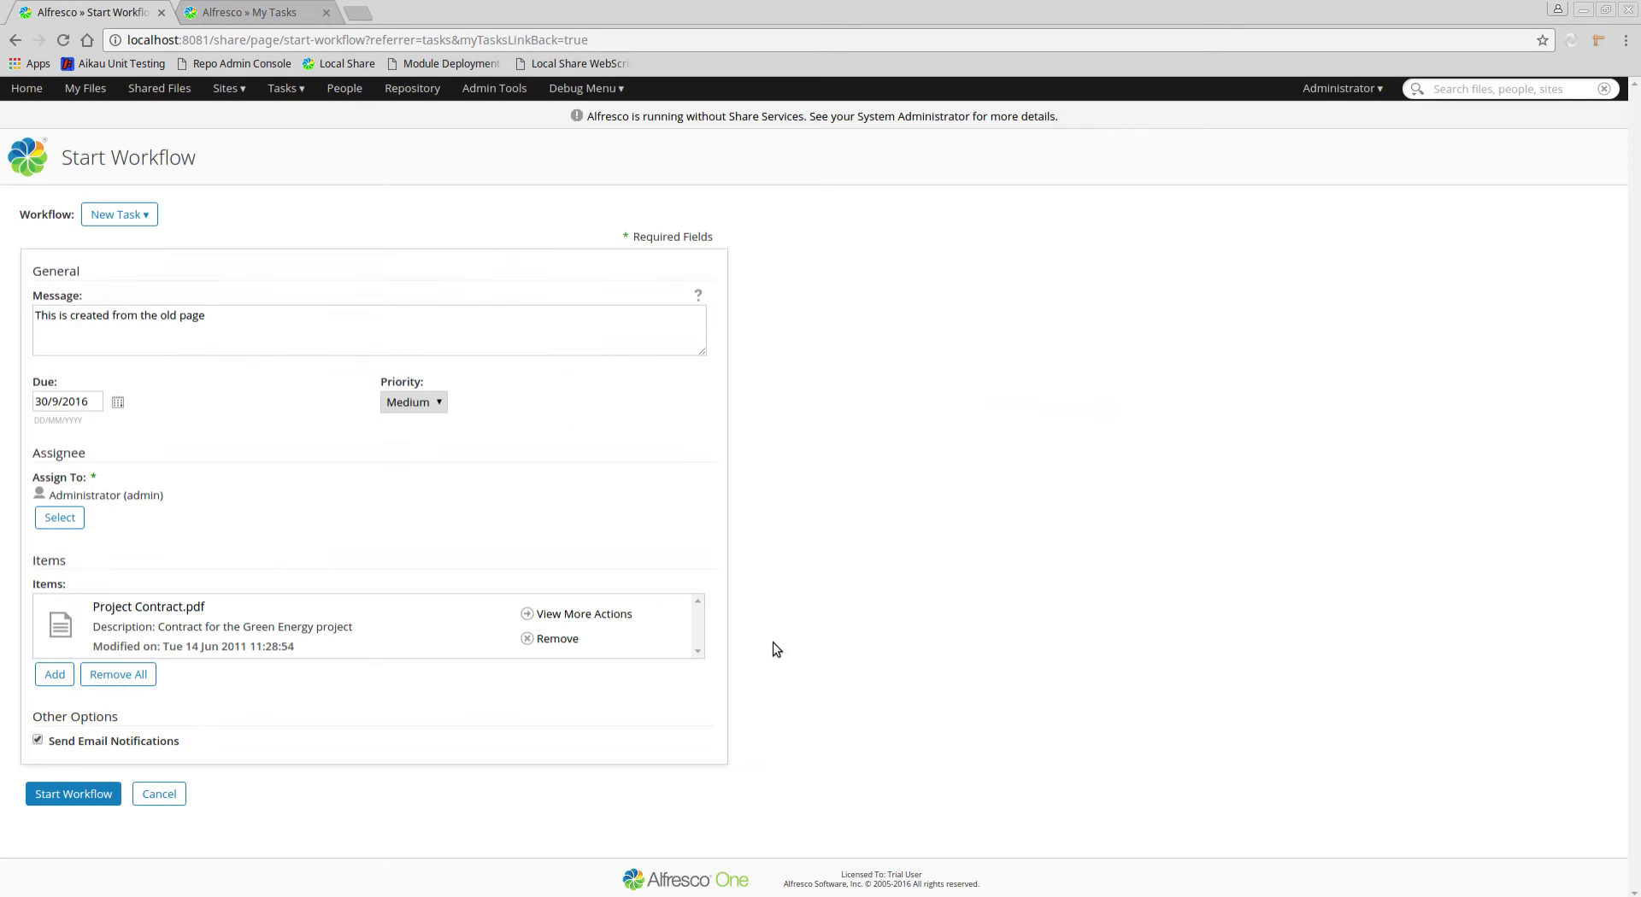
pyautogui.click(63, 796)
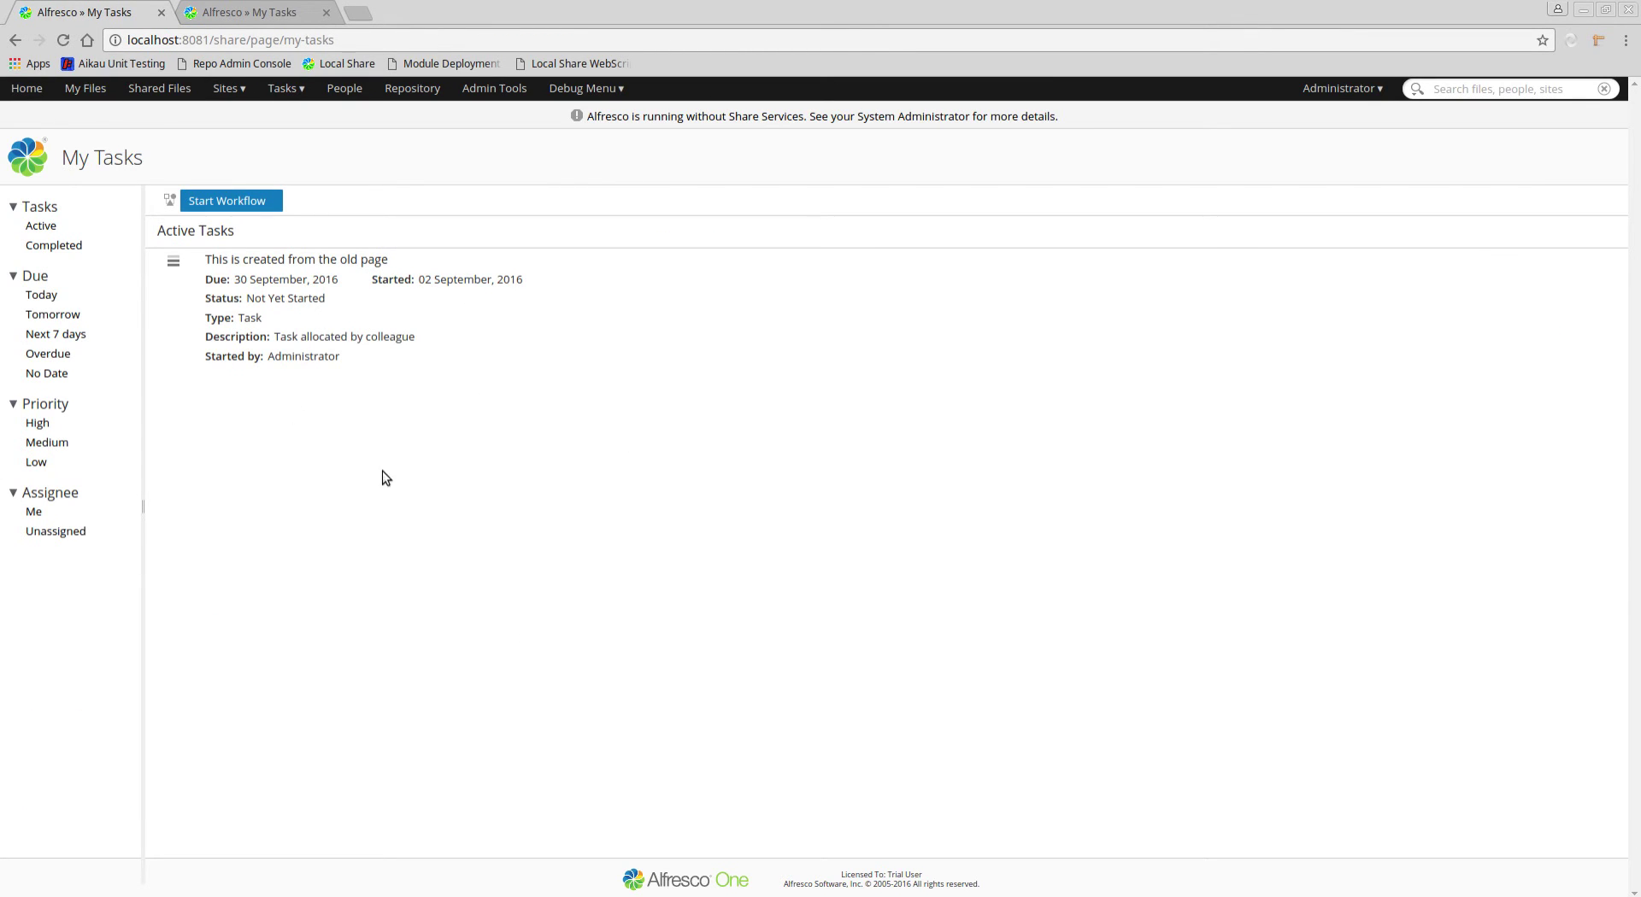
# Step: Switch to the Aikau version of the My Tasks page and reload its task list
pyautogui.click(254, 14)
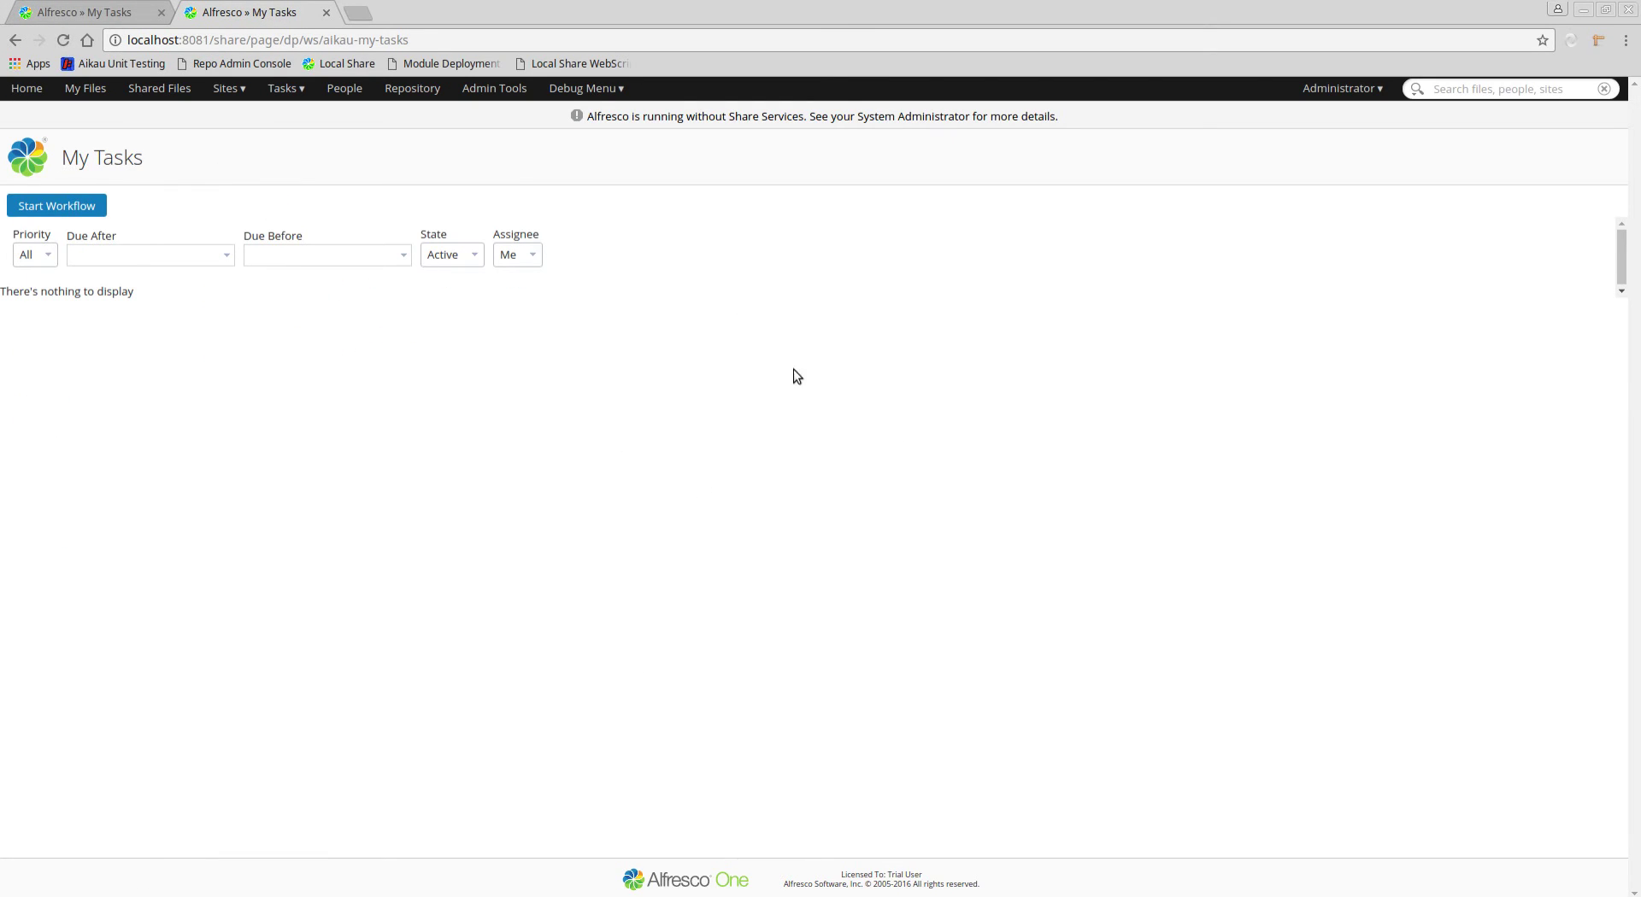
pyautogui.click(64, 40)
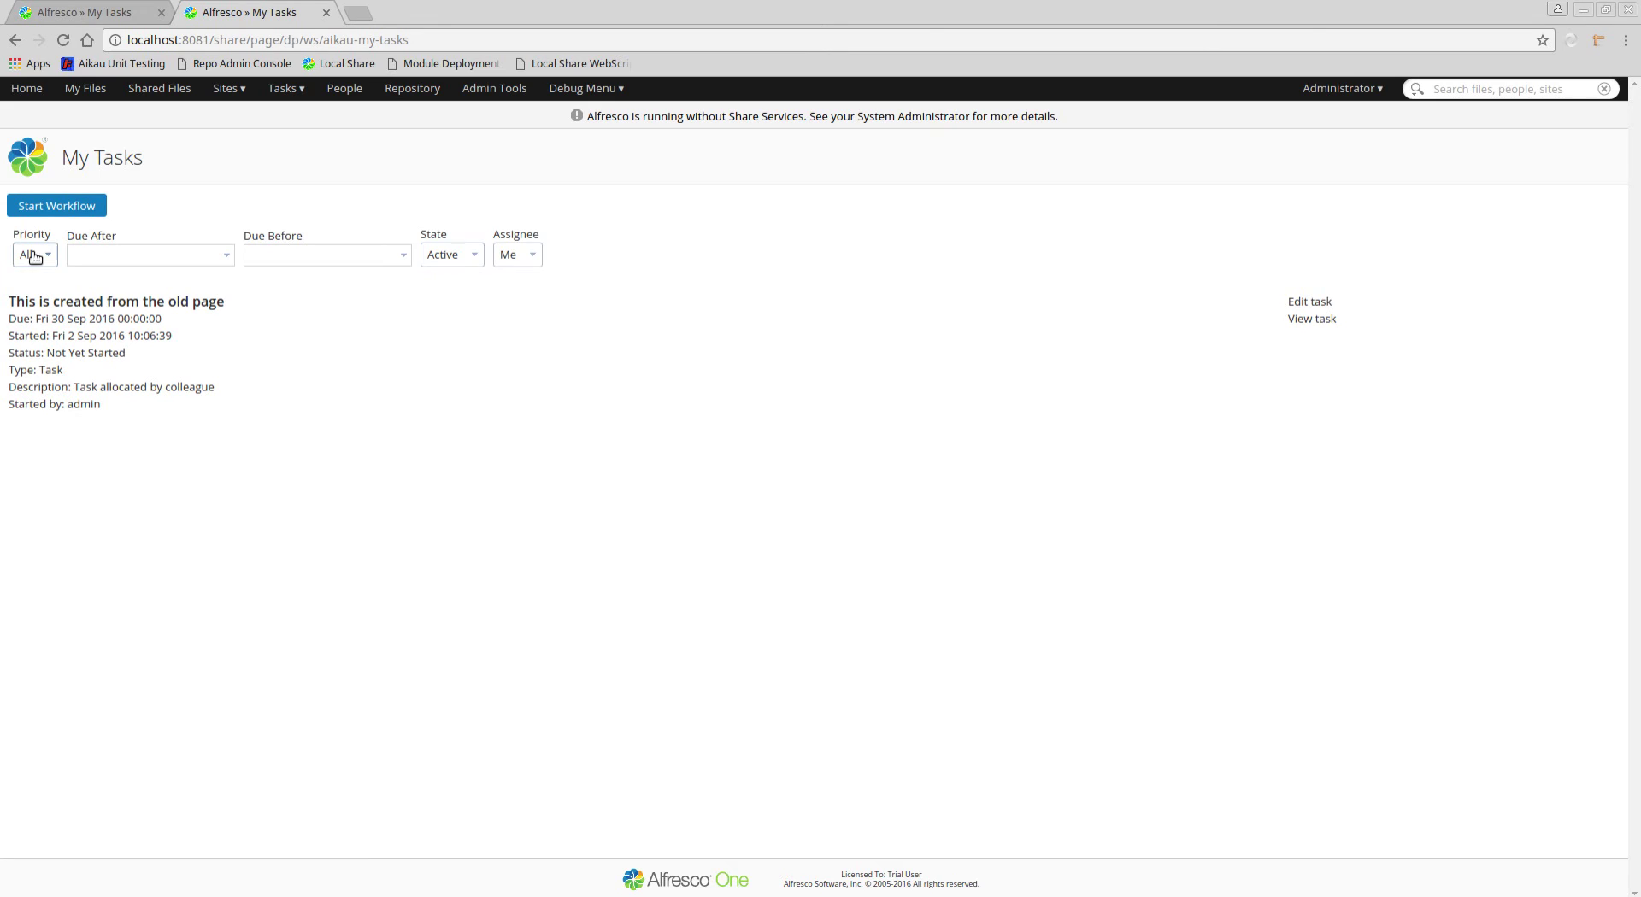
# Step: Compare the task filters on the old My Tasks page with the priority filter options on the Aikau page
pyautogui.click(97, 15)
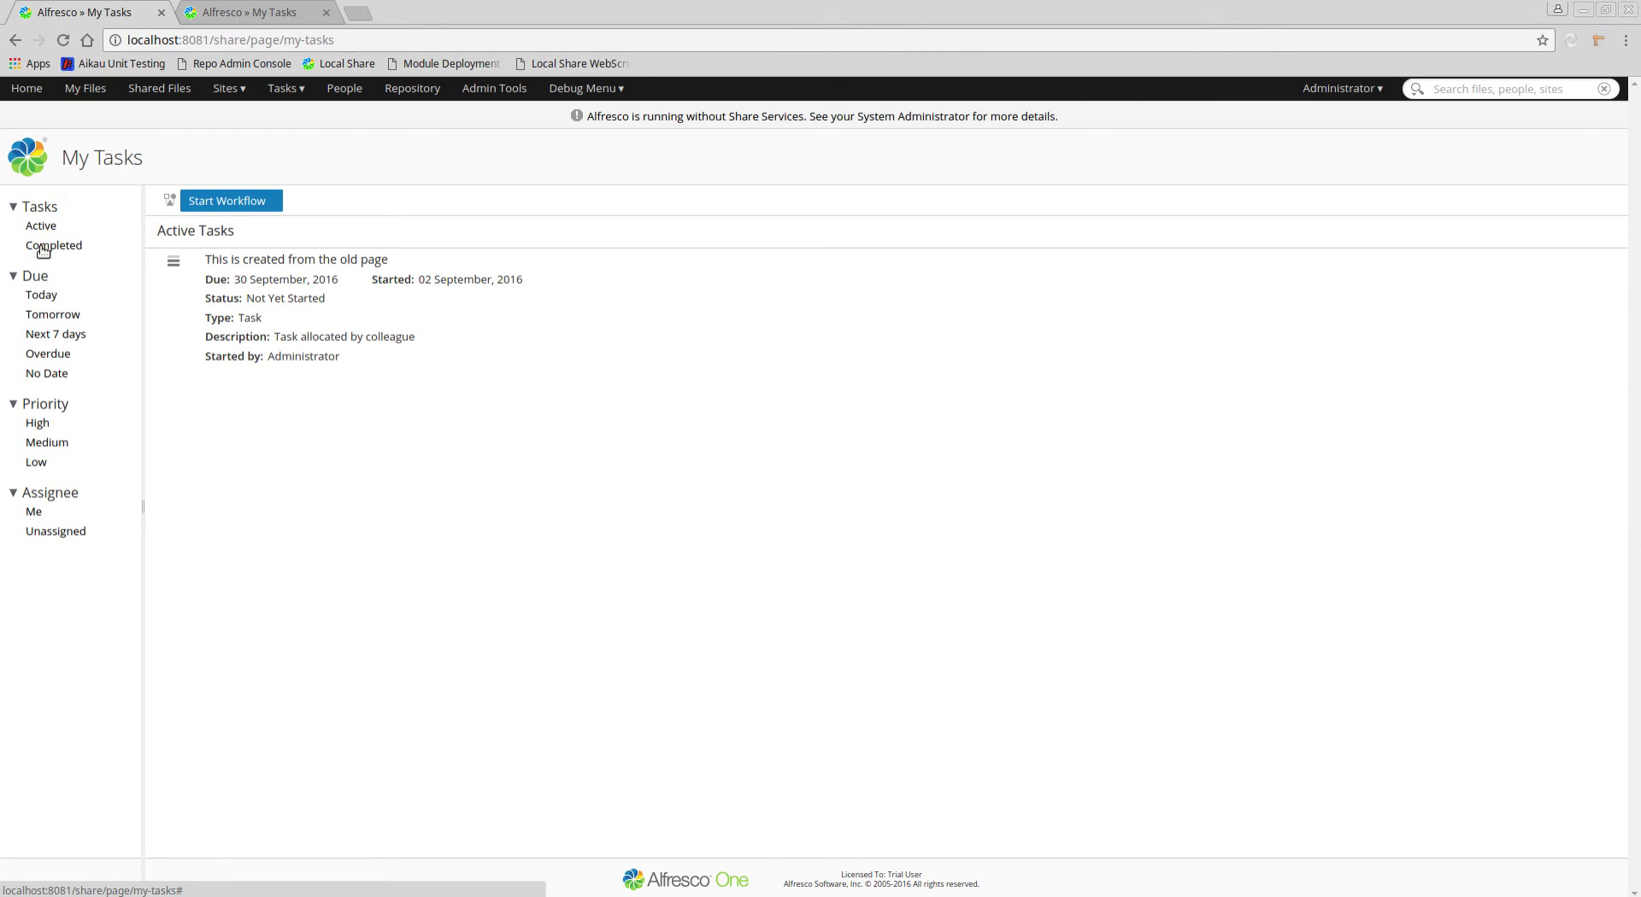
pyautogui.click(219, 13)
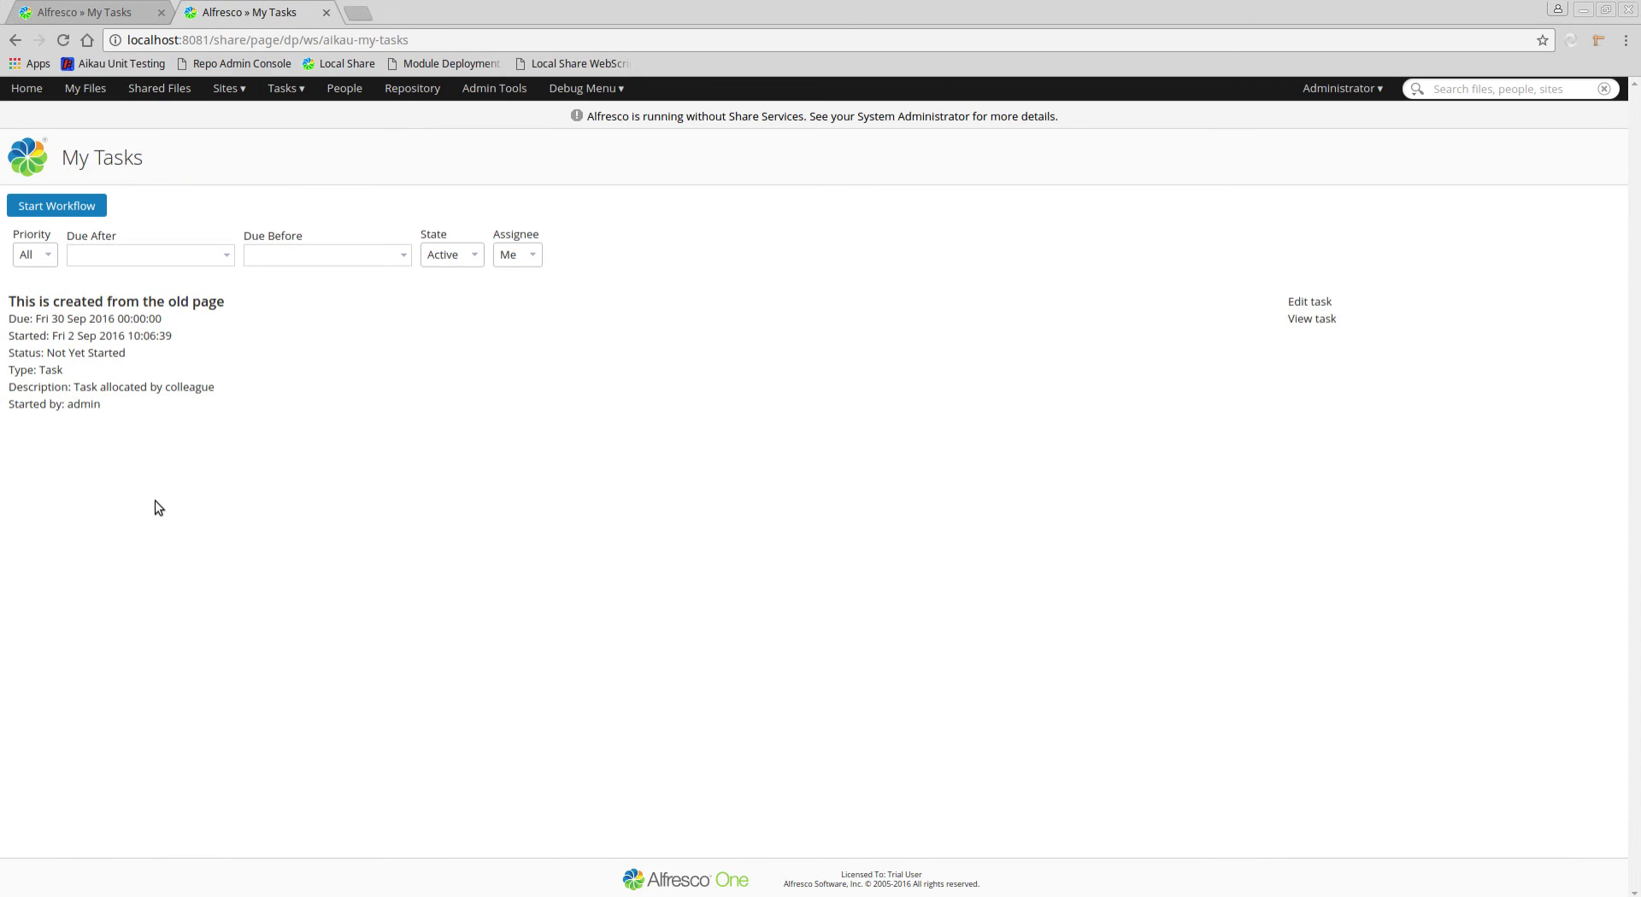
pyautogui.click(35, 255)
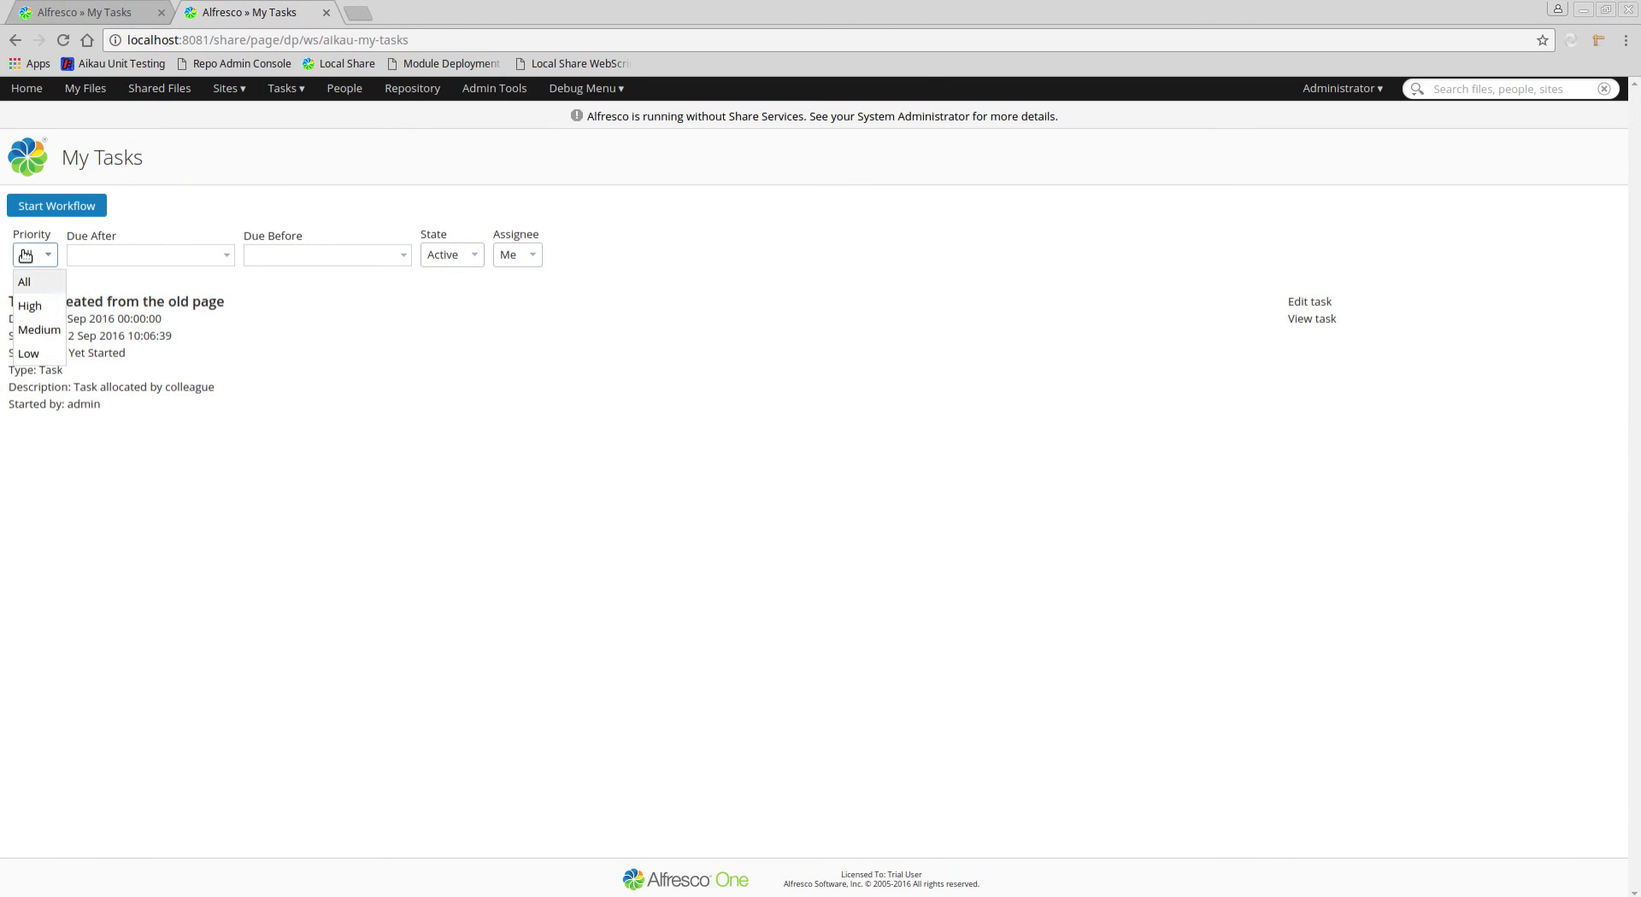
pyautogui.click(134, 514)
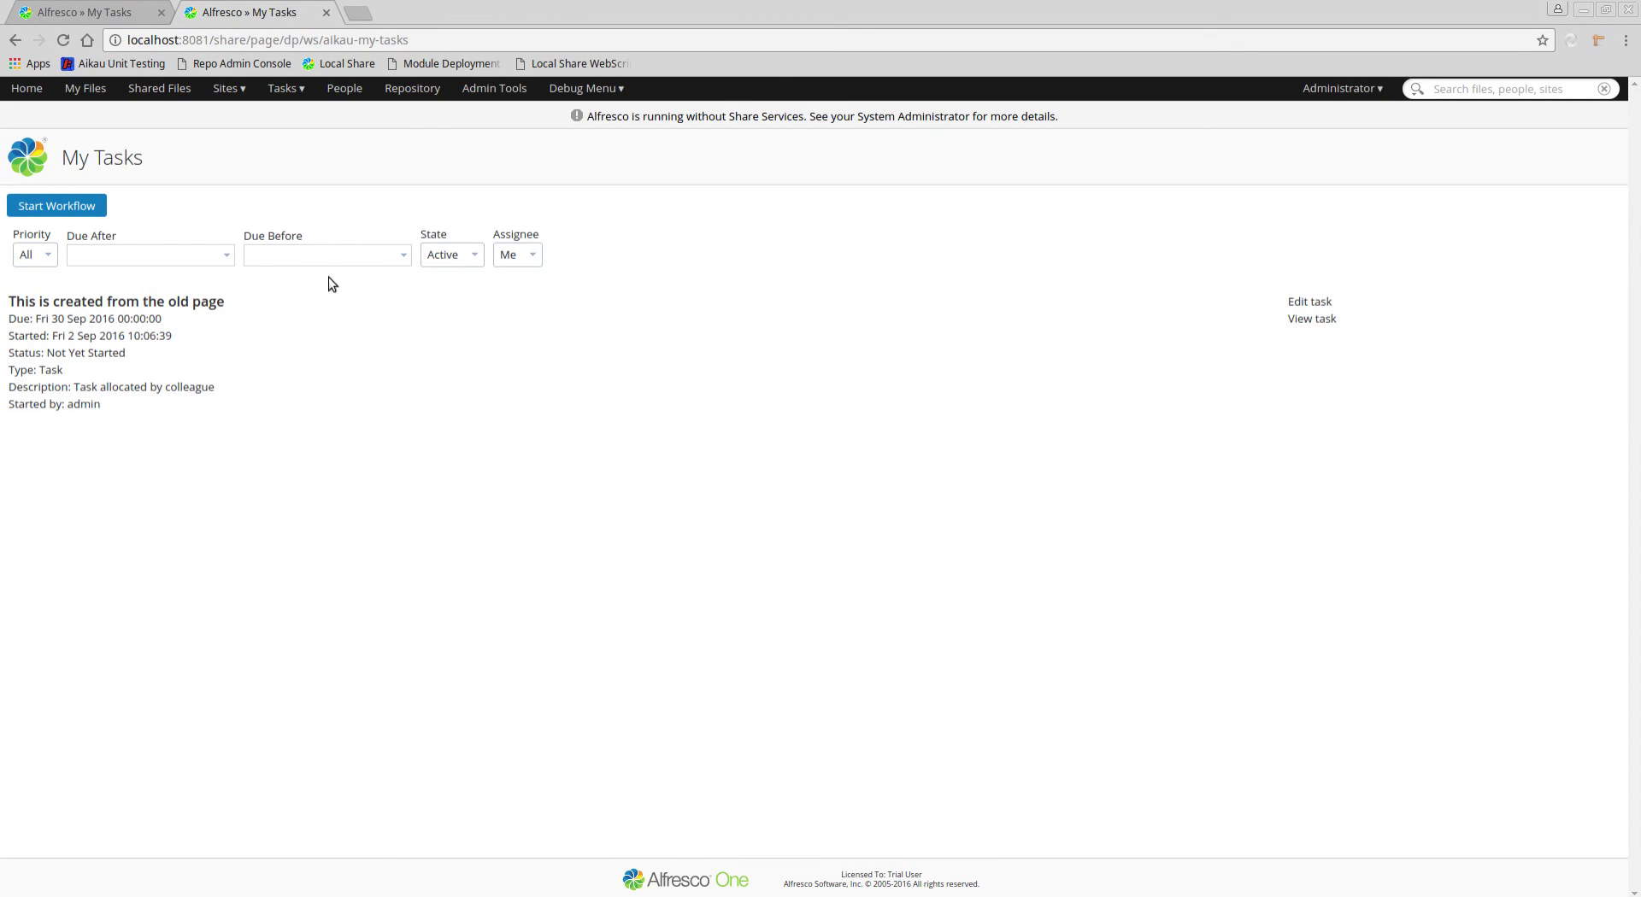
# Step: Filter the tasks by due-before date, trying 29/09/2016 and 30/09/2016 before settling on 01/10/2016
pyautogui.click(401, 257)
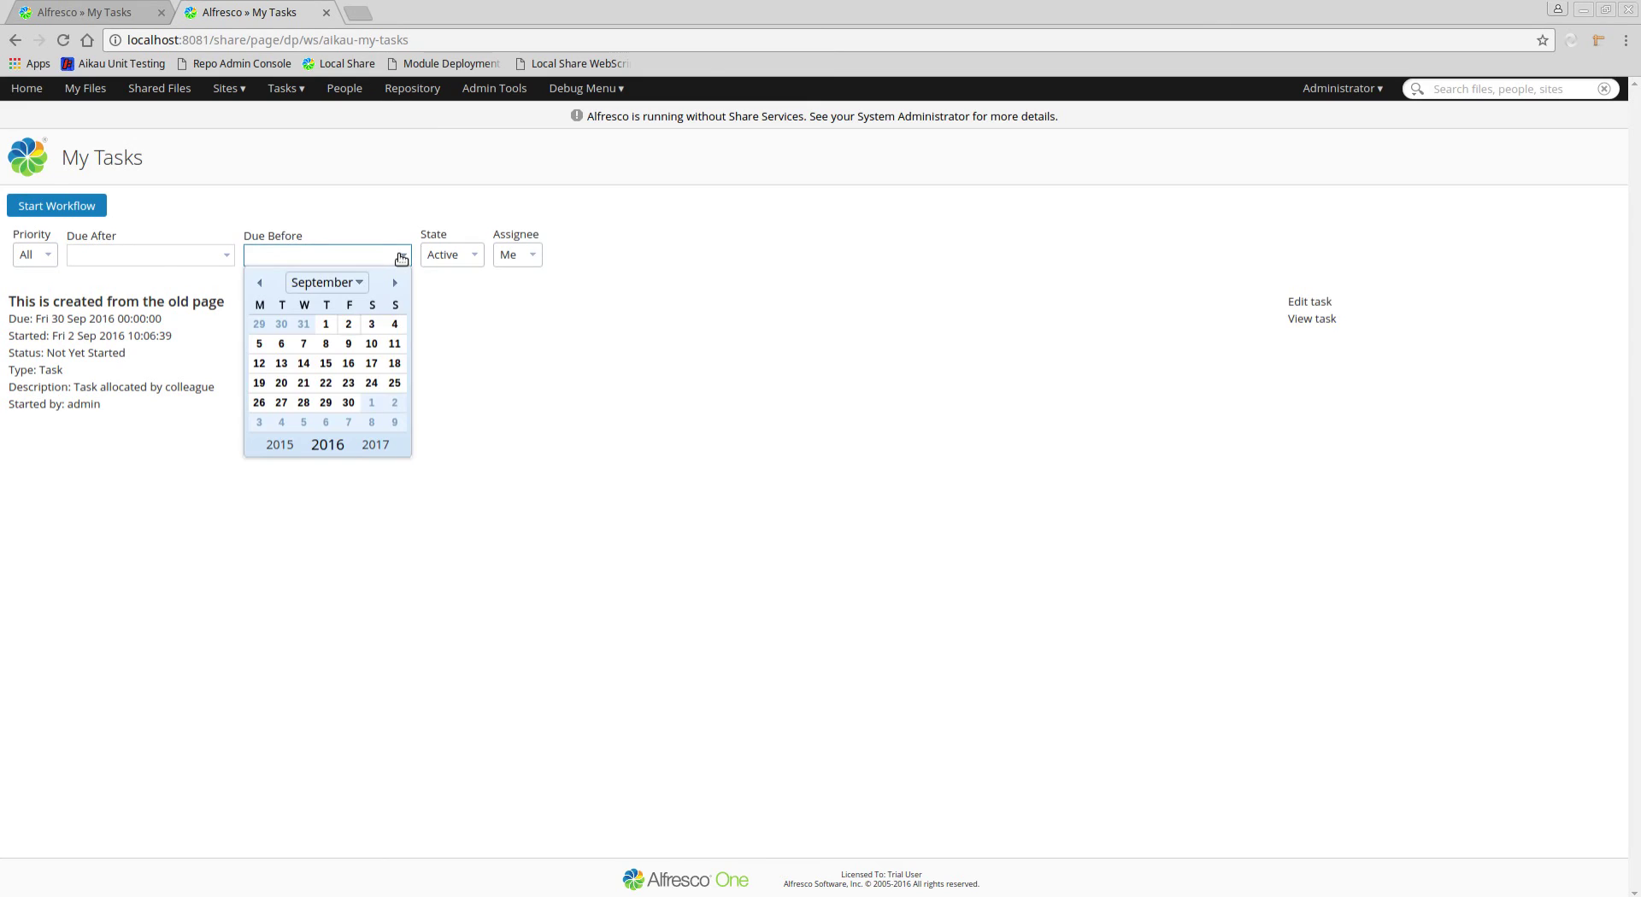
pyautogui.click(326, 406)
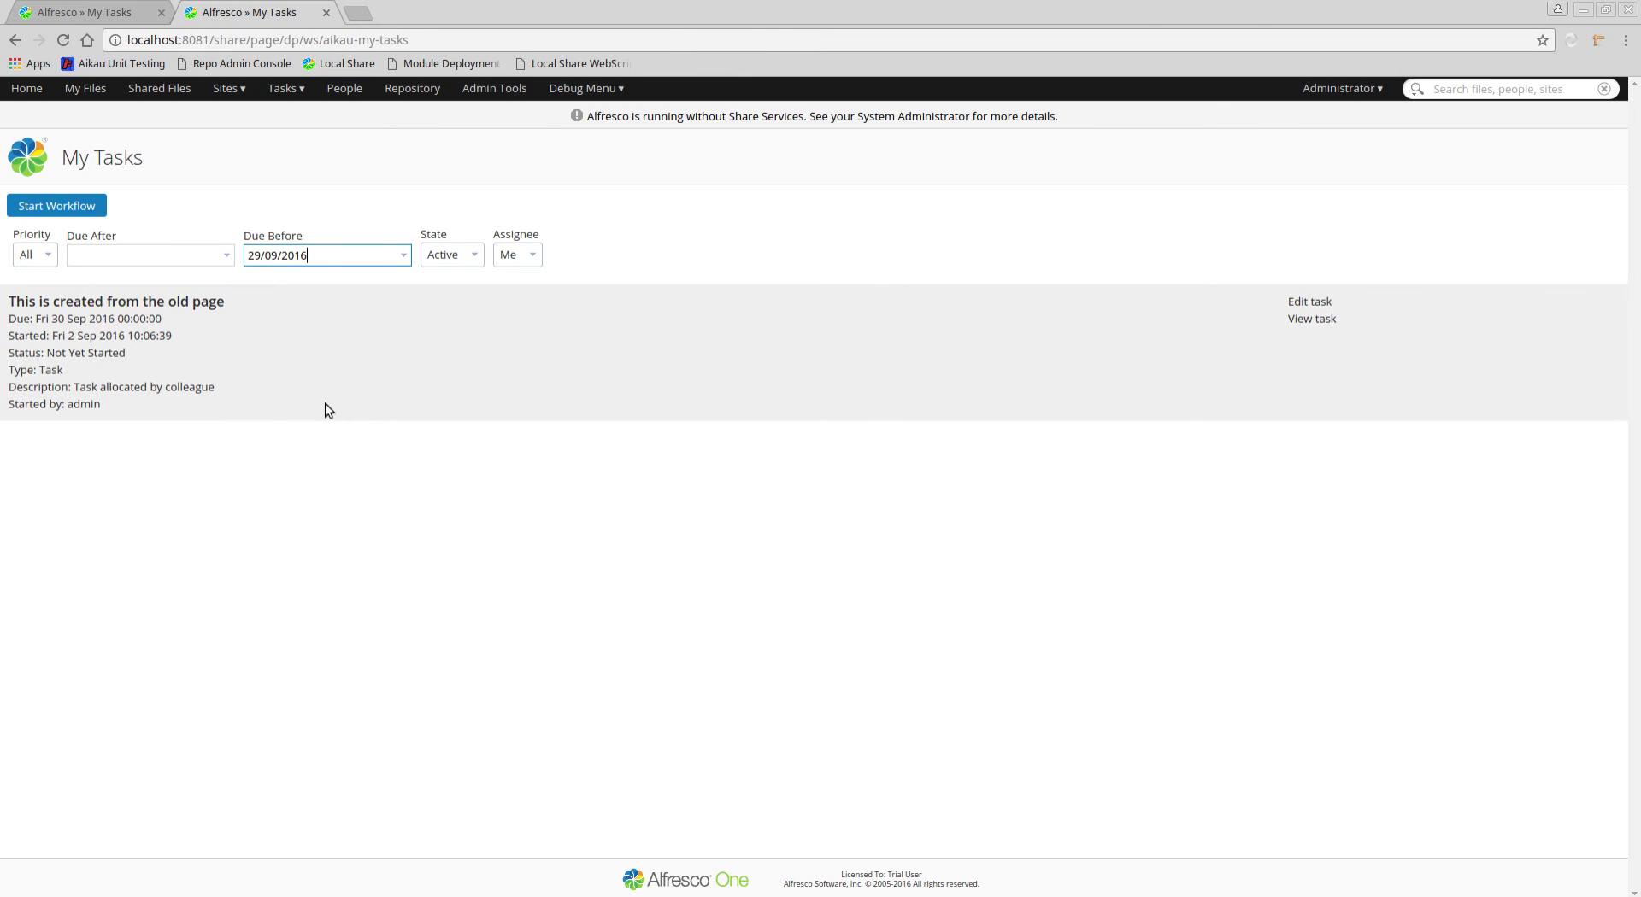
pyautogui.click(403, 255)
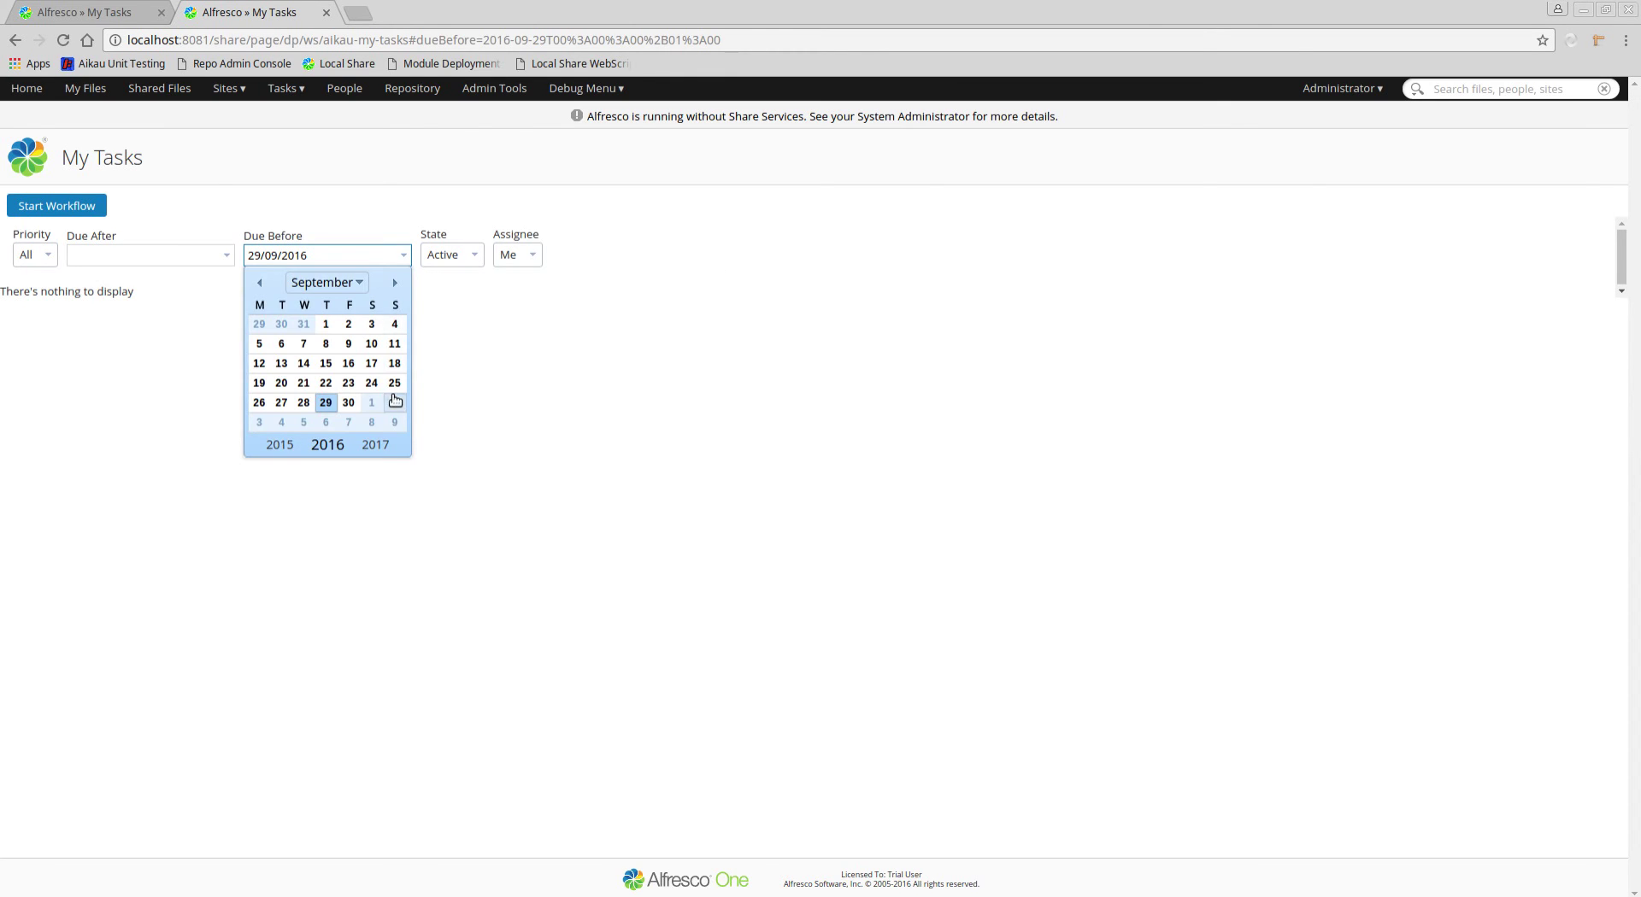
pyautogui.click(350, 402)
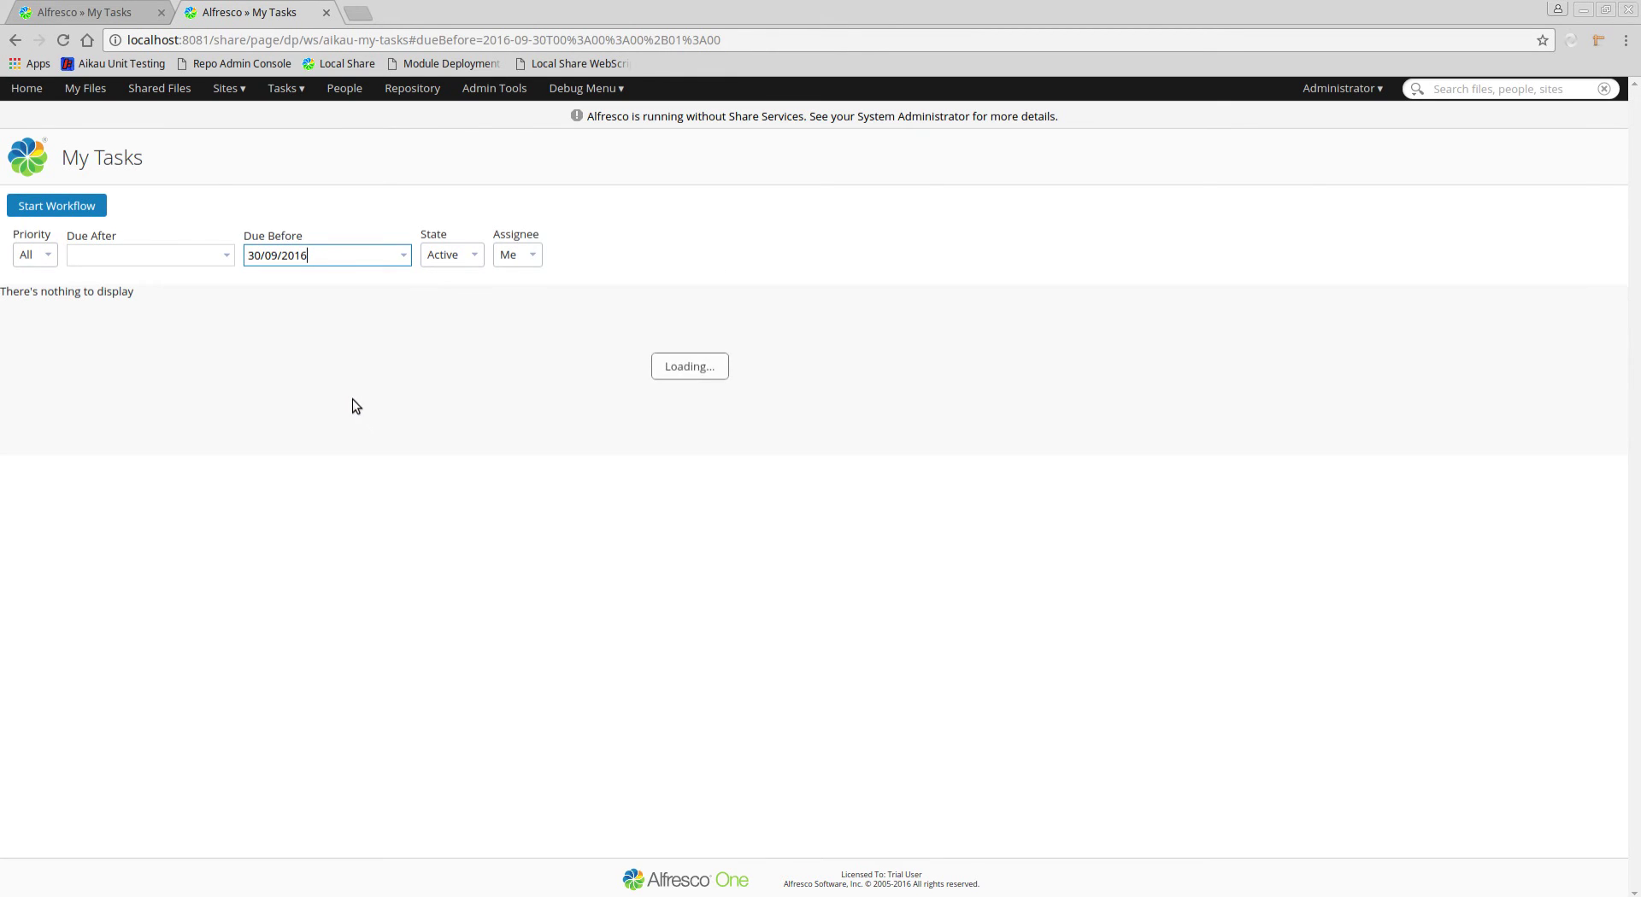
pyautogui.click(404, 254)
pyautogui.click(372, 405)
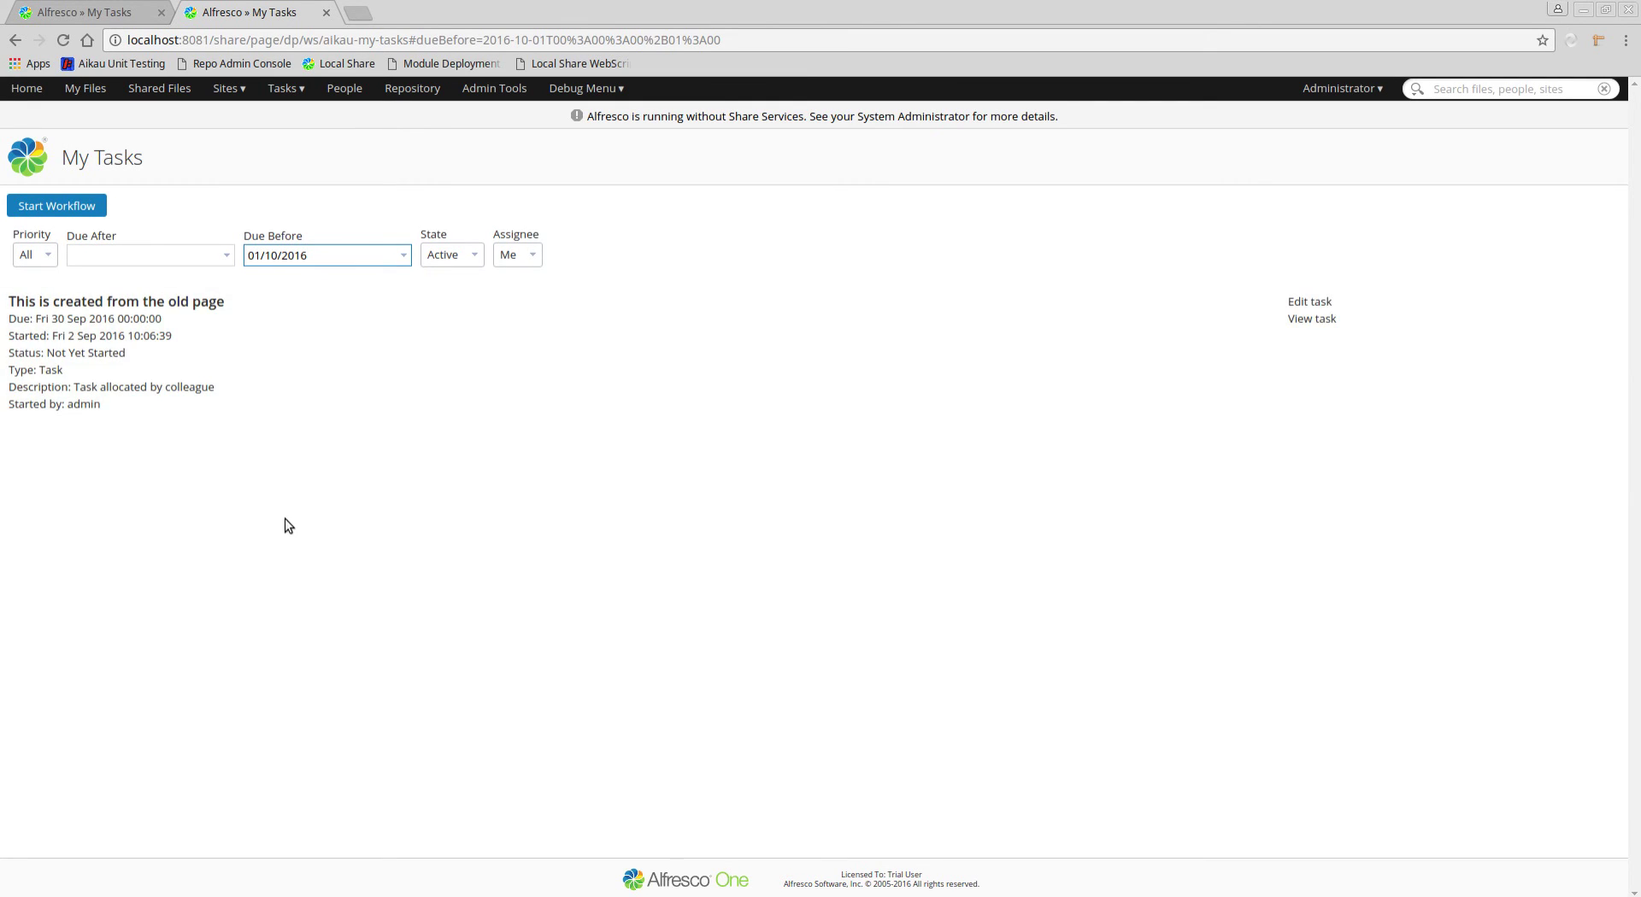
# Step: Try filtering the tasks by the Unassigned assignee option and set the filter back to Me
pyautogui.click(517, 255)
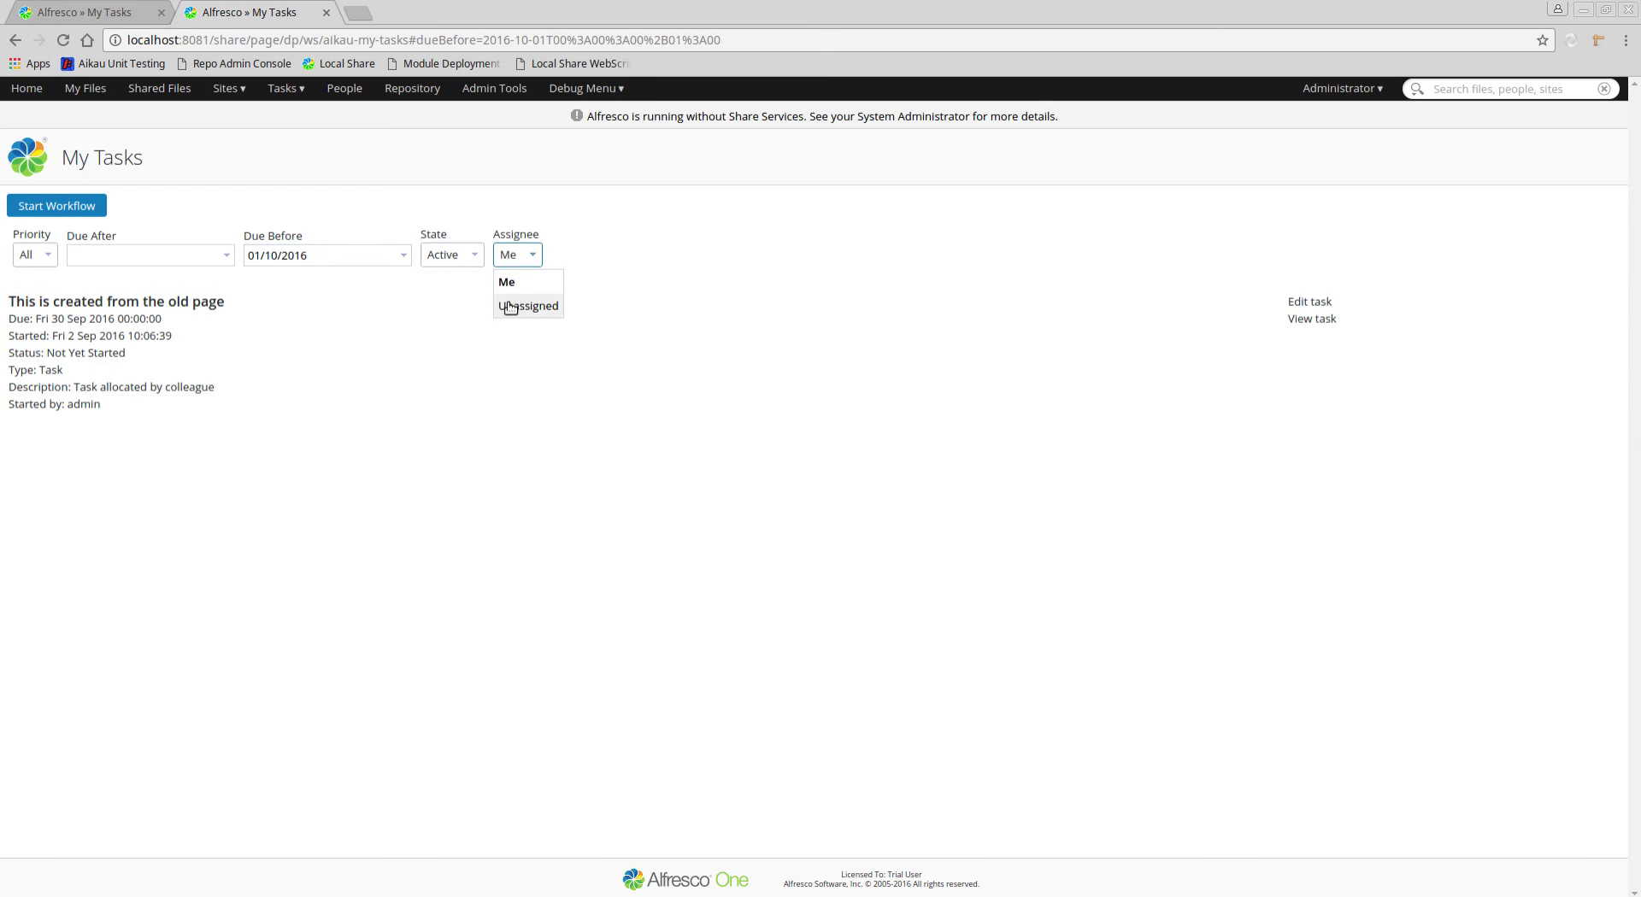
pyautogui.click(508, 304)
pyautogui.click(539, 254)
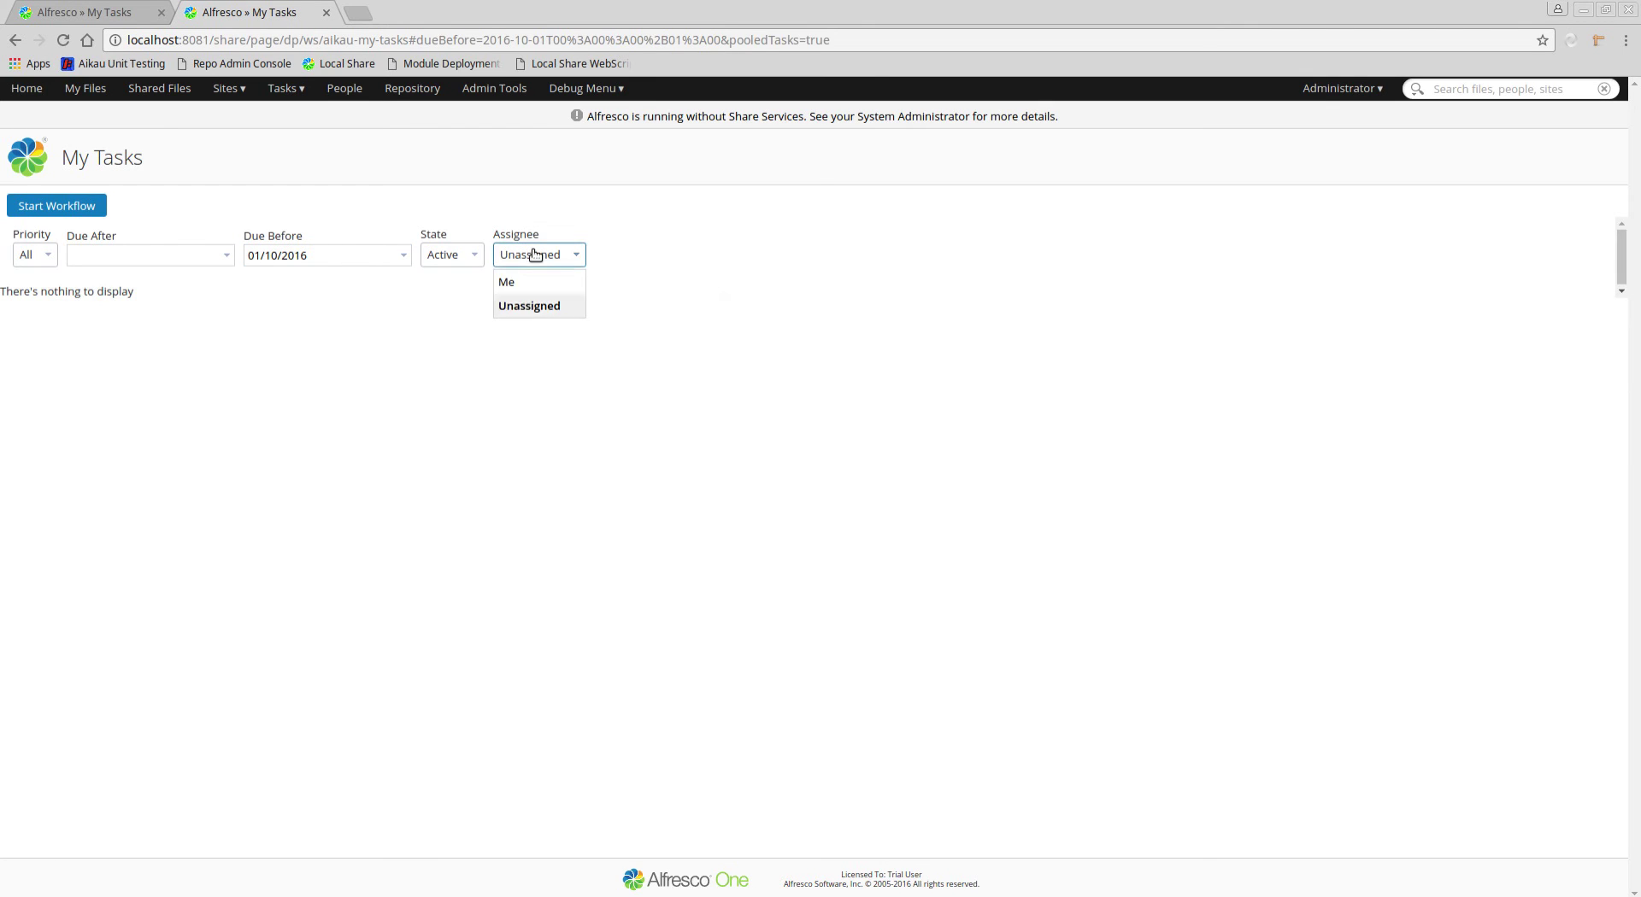
pyautogui.click(539, 282)
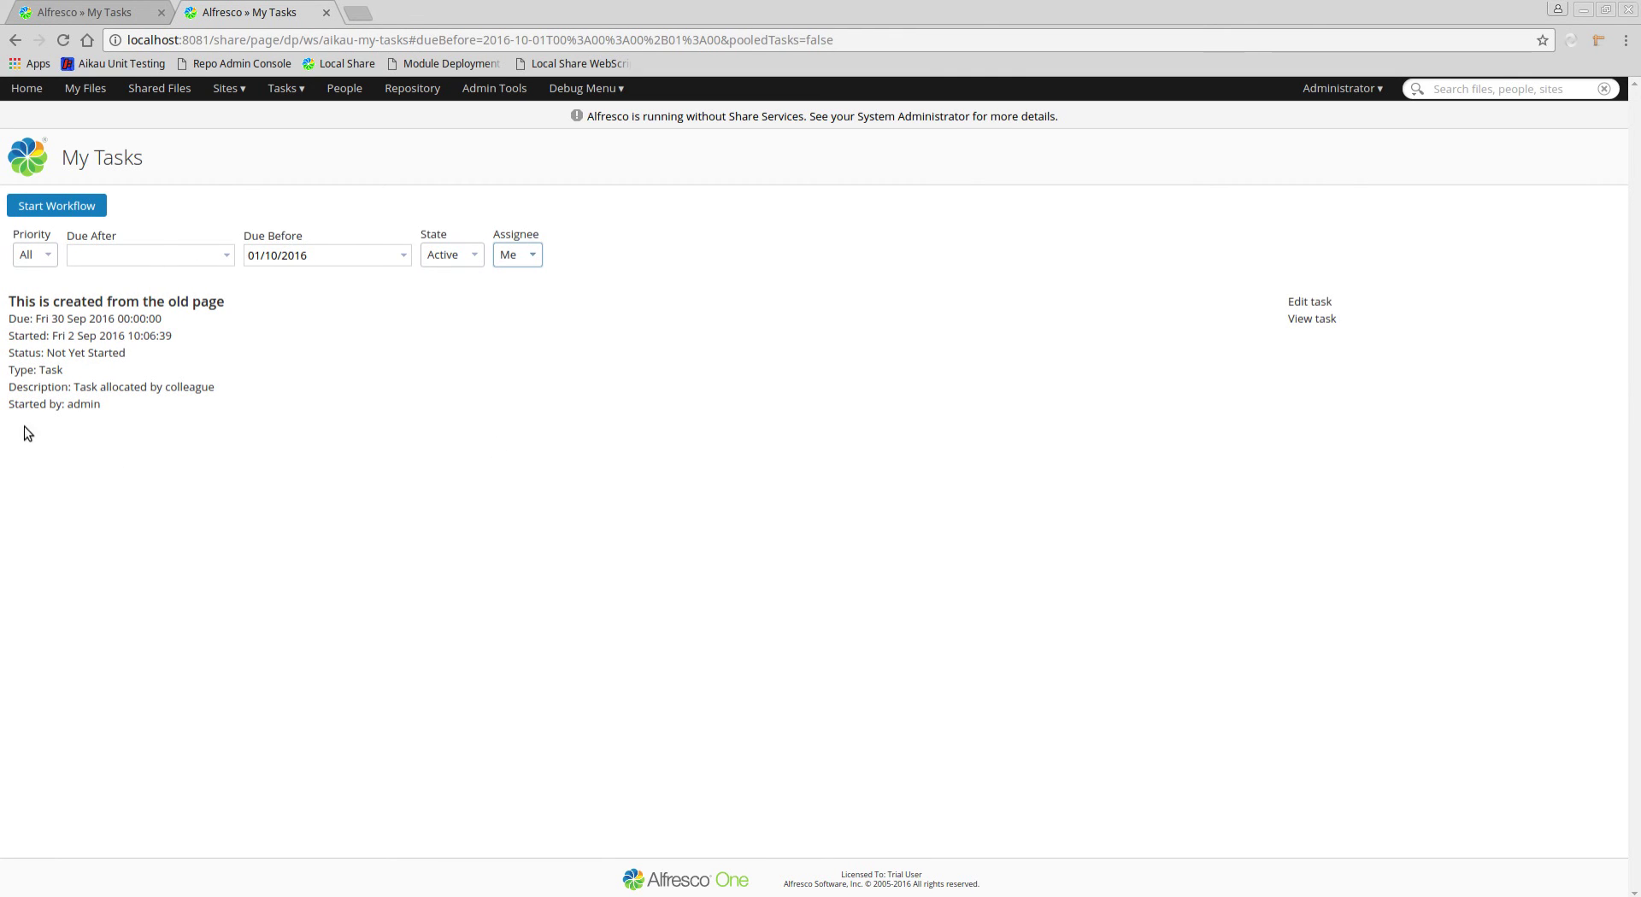
# Step: View the details of the task "This is created from the old page" and close them
pyautogui.click(162, 303)
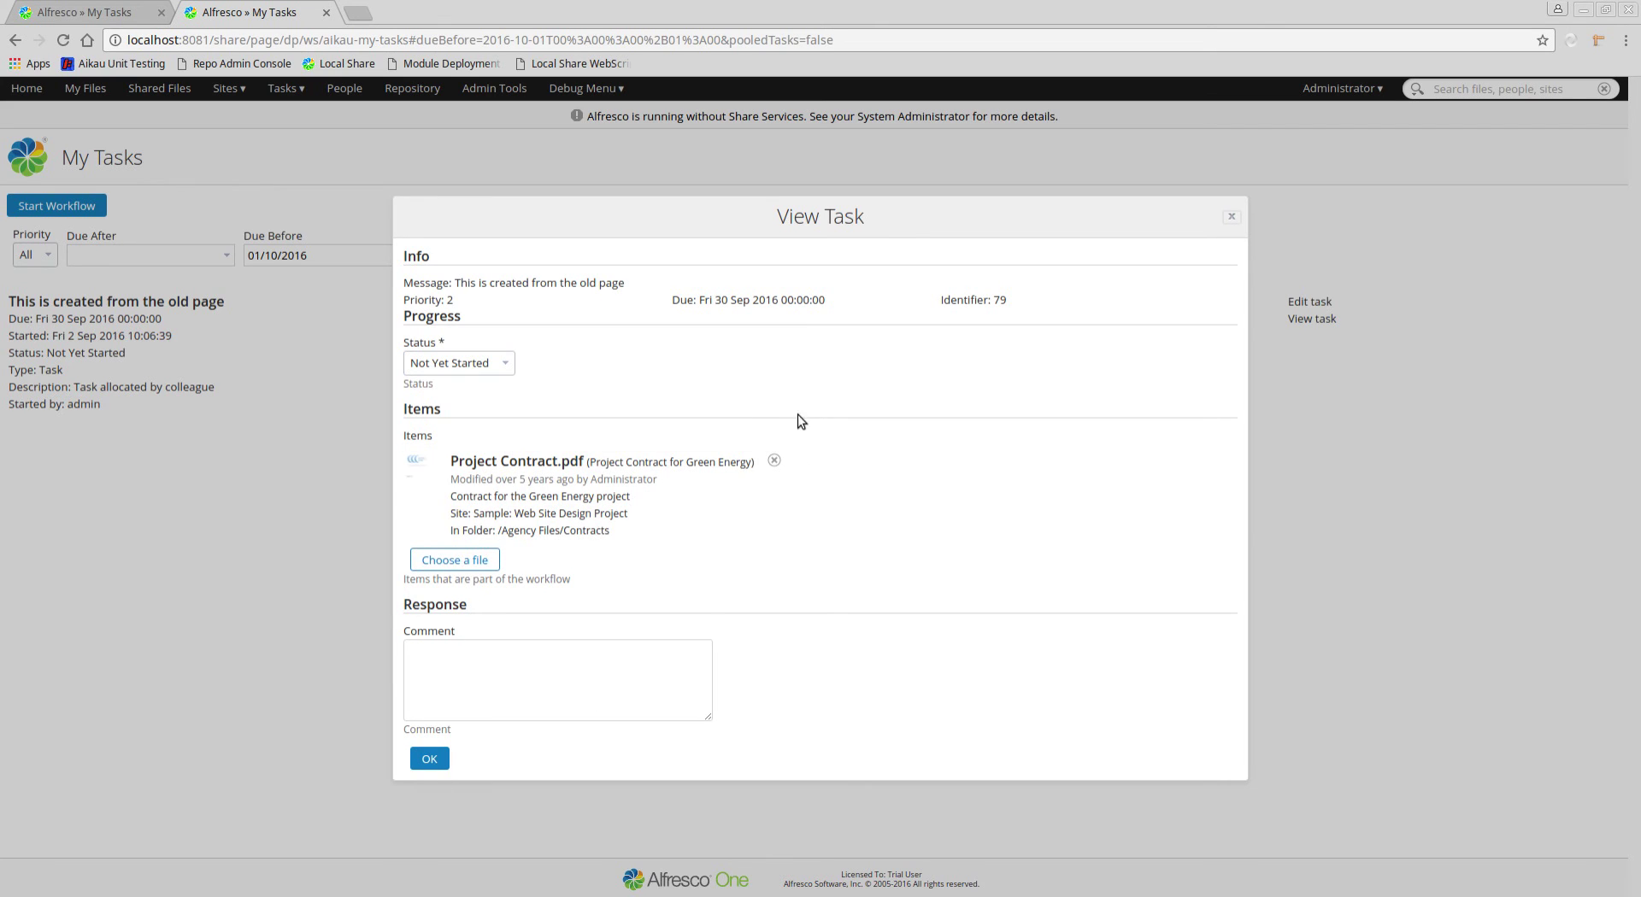
pyautogui.click(1231, 218)
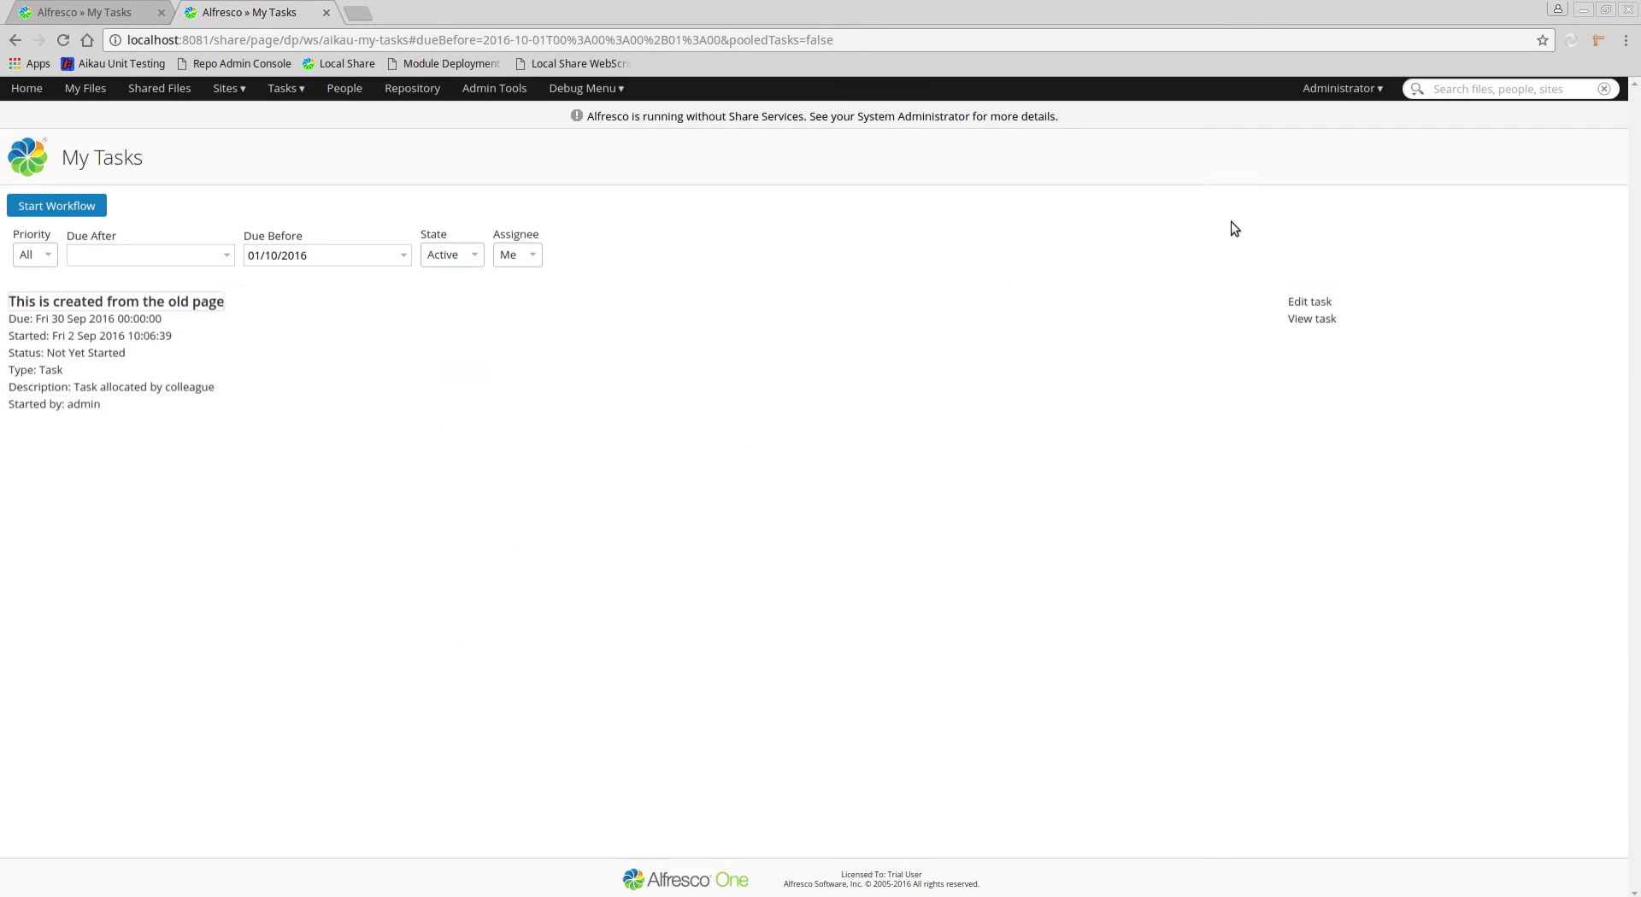
# Step: Look at the edit form and the view form of the task "This is created from the old page", closing each without changes
pyautogui.click(1310, 302)
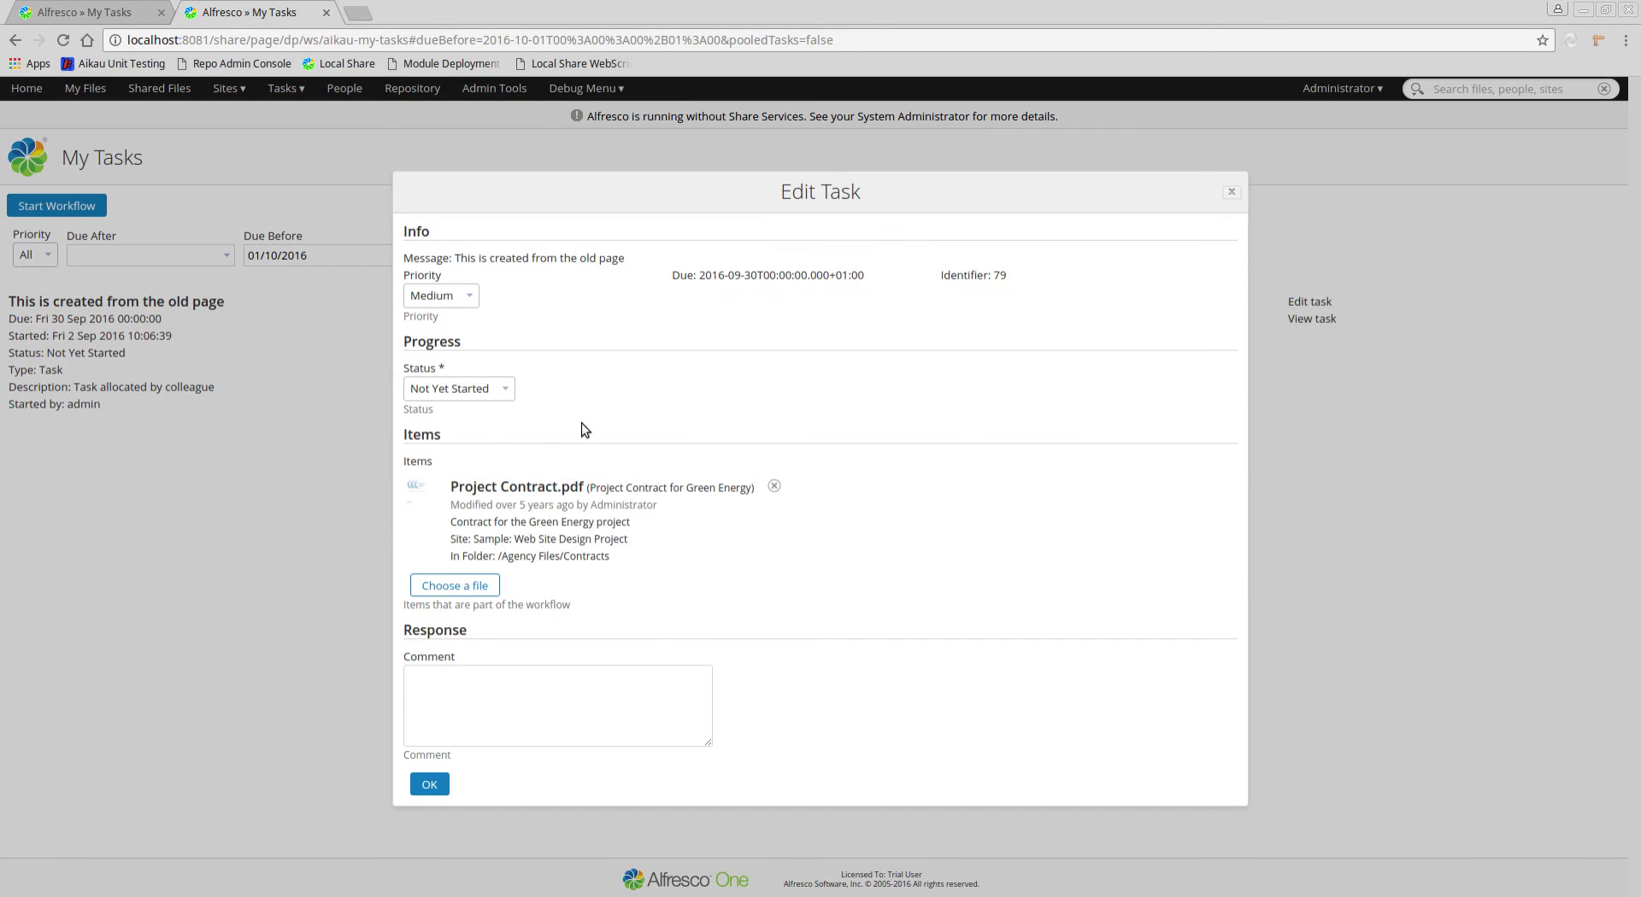
pyautogui.click(1232, 191)
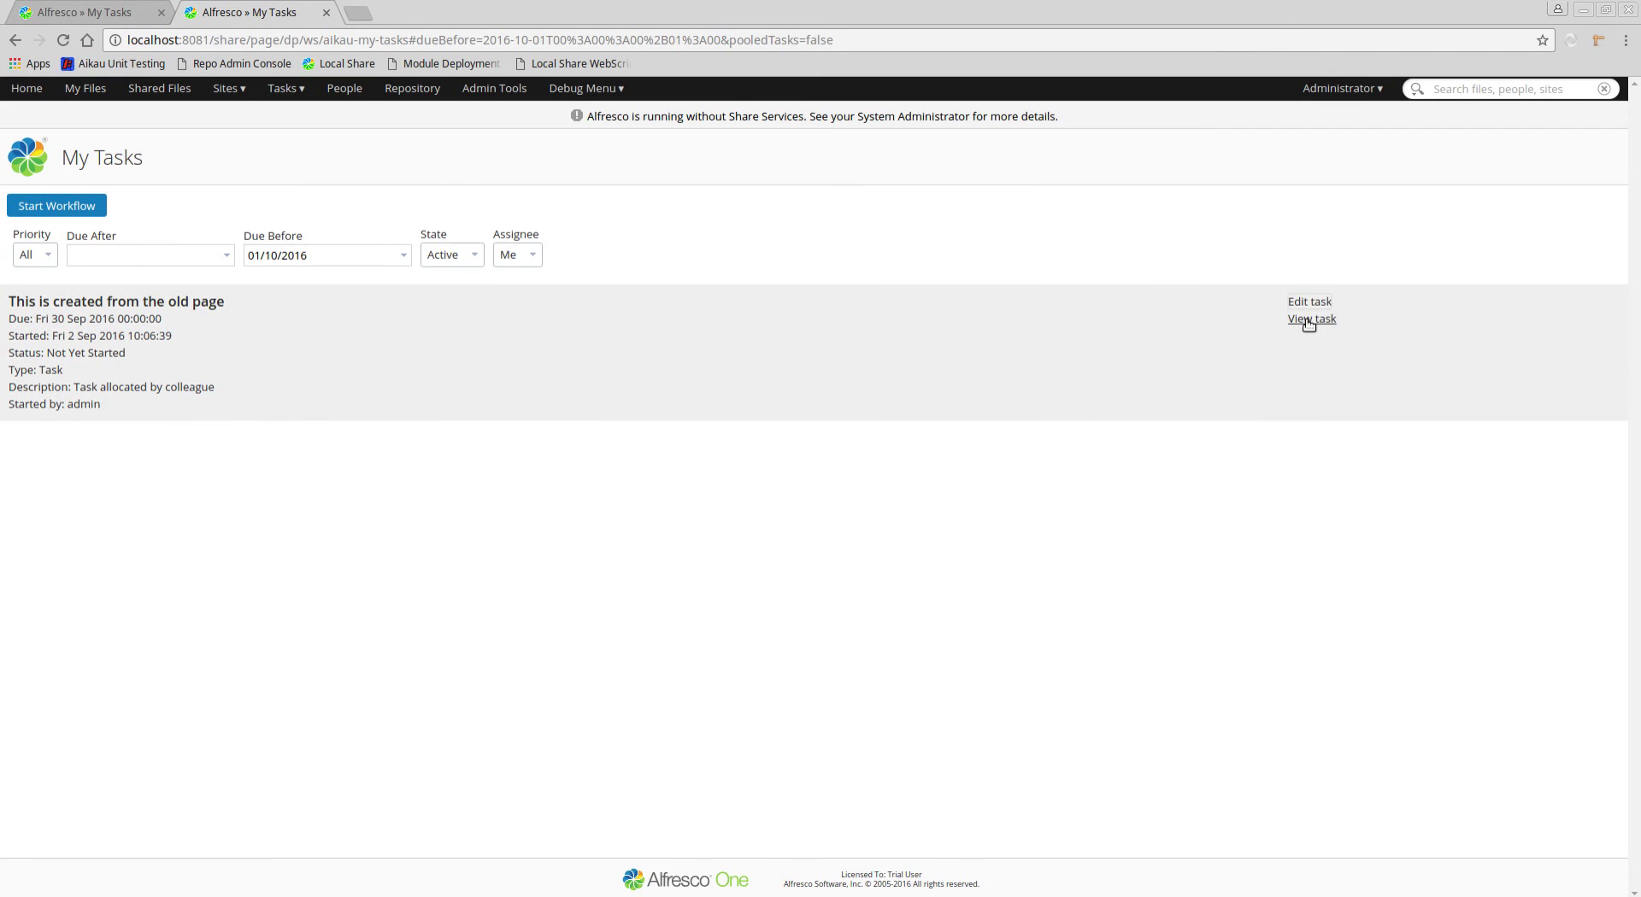
pyautogui.click(1309, 320)
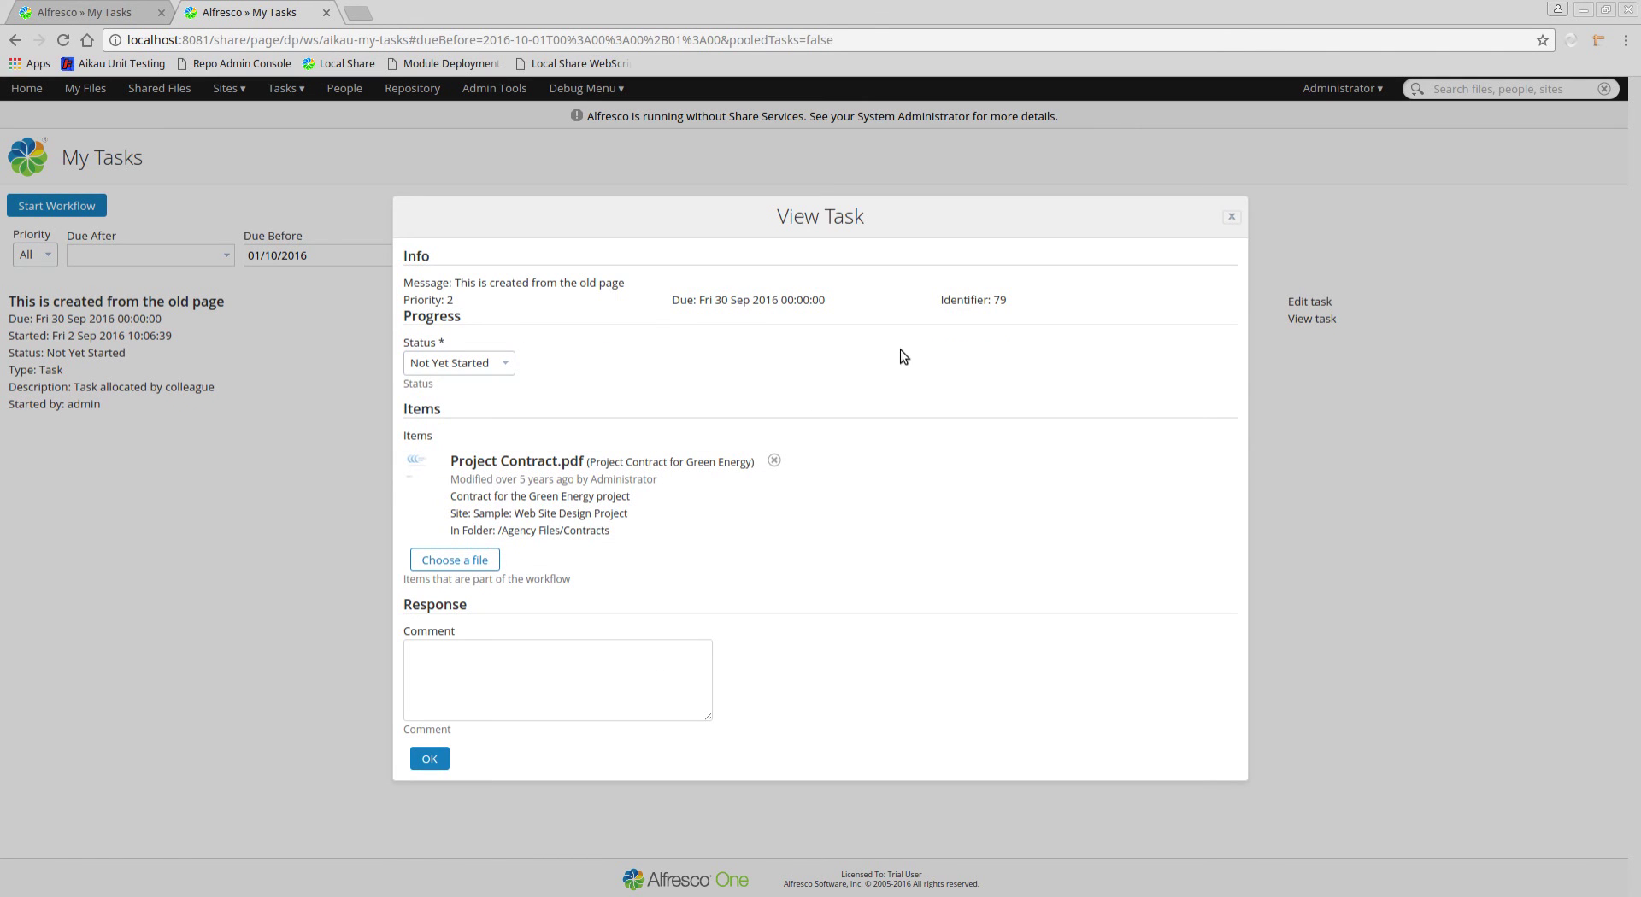
pyautogui.click(1231, 217)
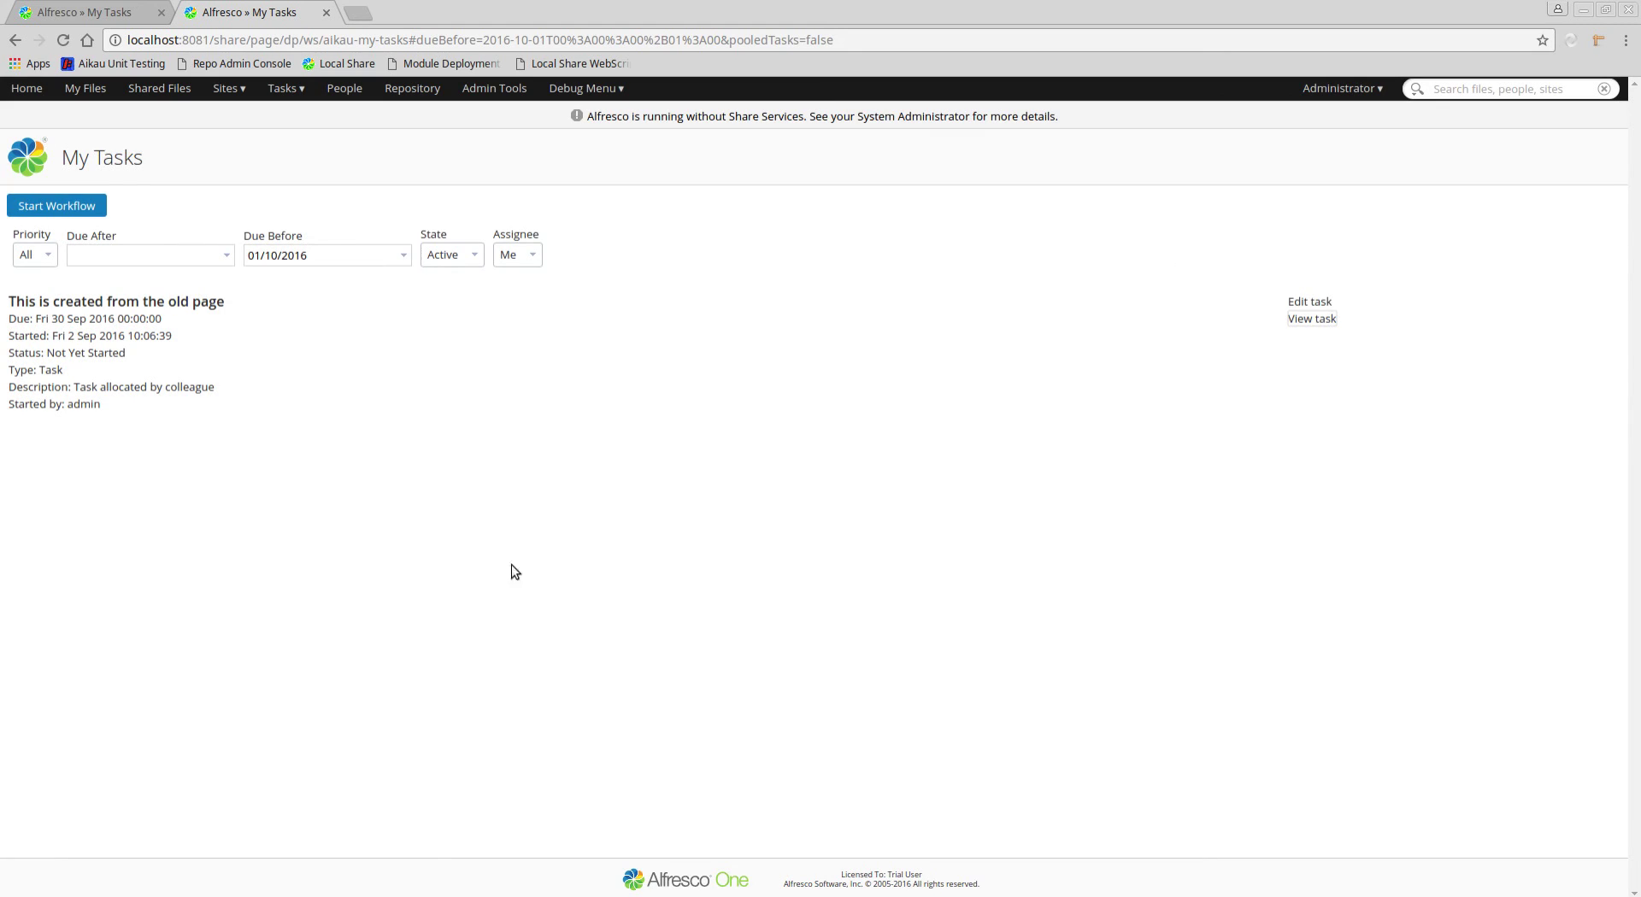
# Step: Start a new workflow, trying the "Review and approve (Group review)" type before setting it back to New Task
pyautogui.click(45, 208)
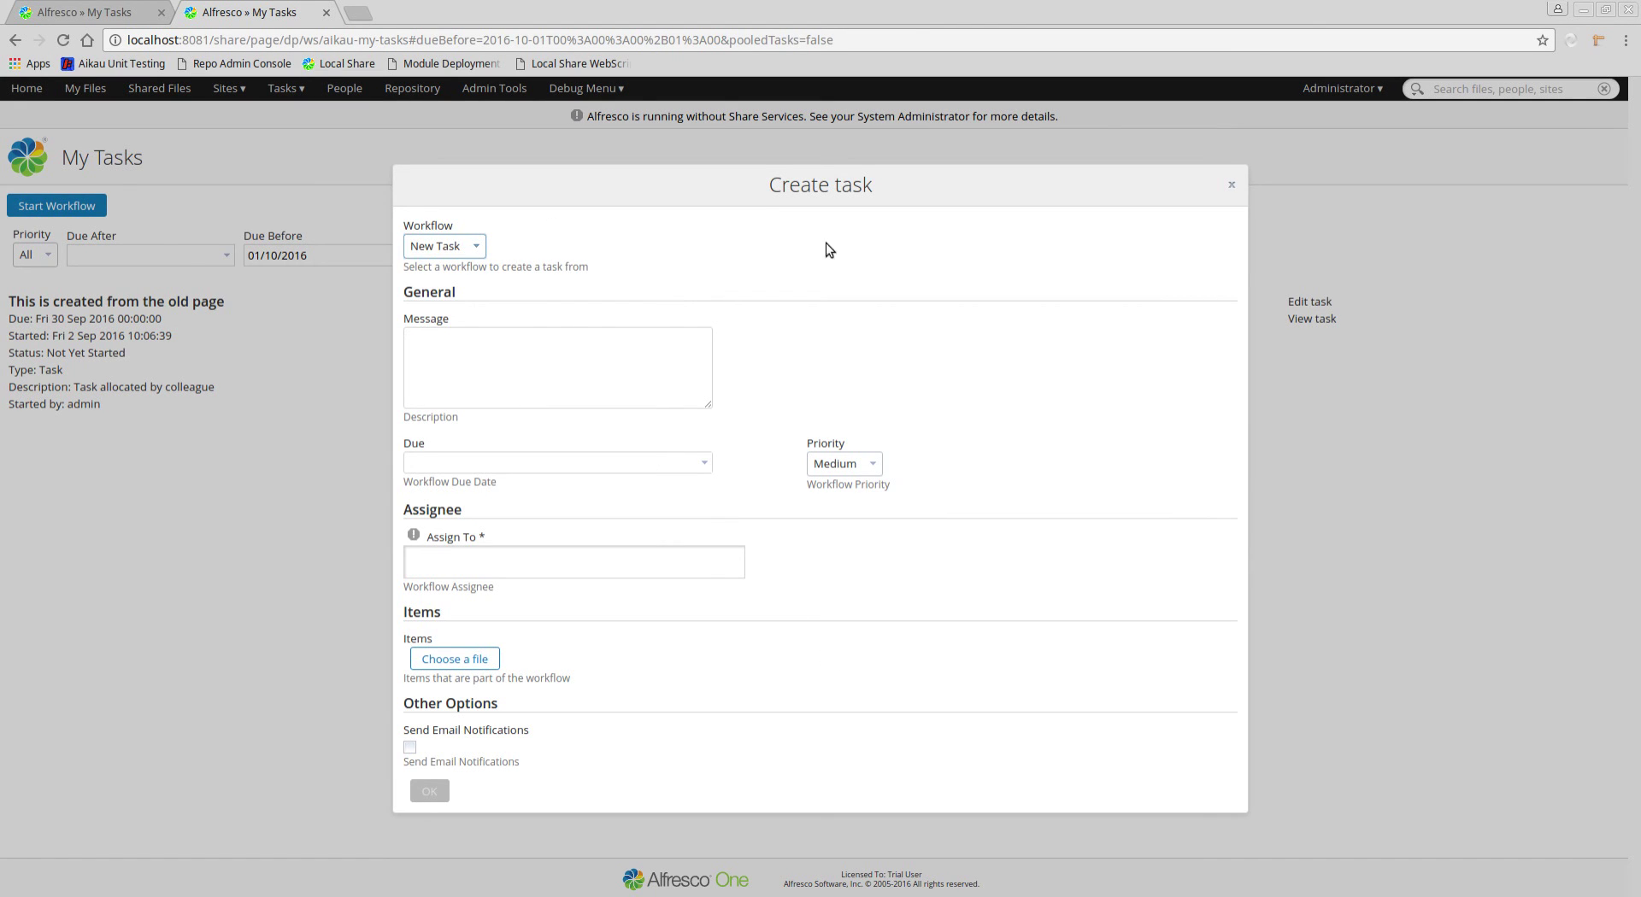
pyautogui.click(469, 247)
pyautogui.click(469, 299)
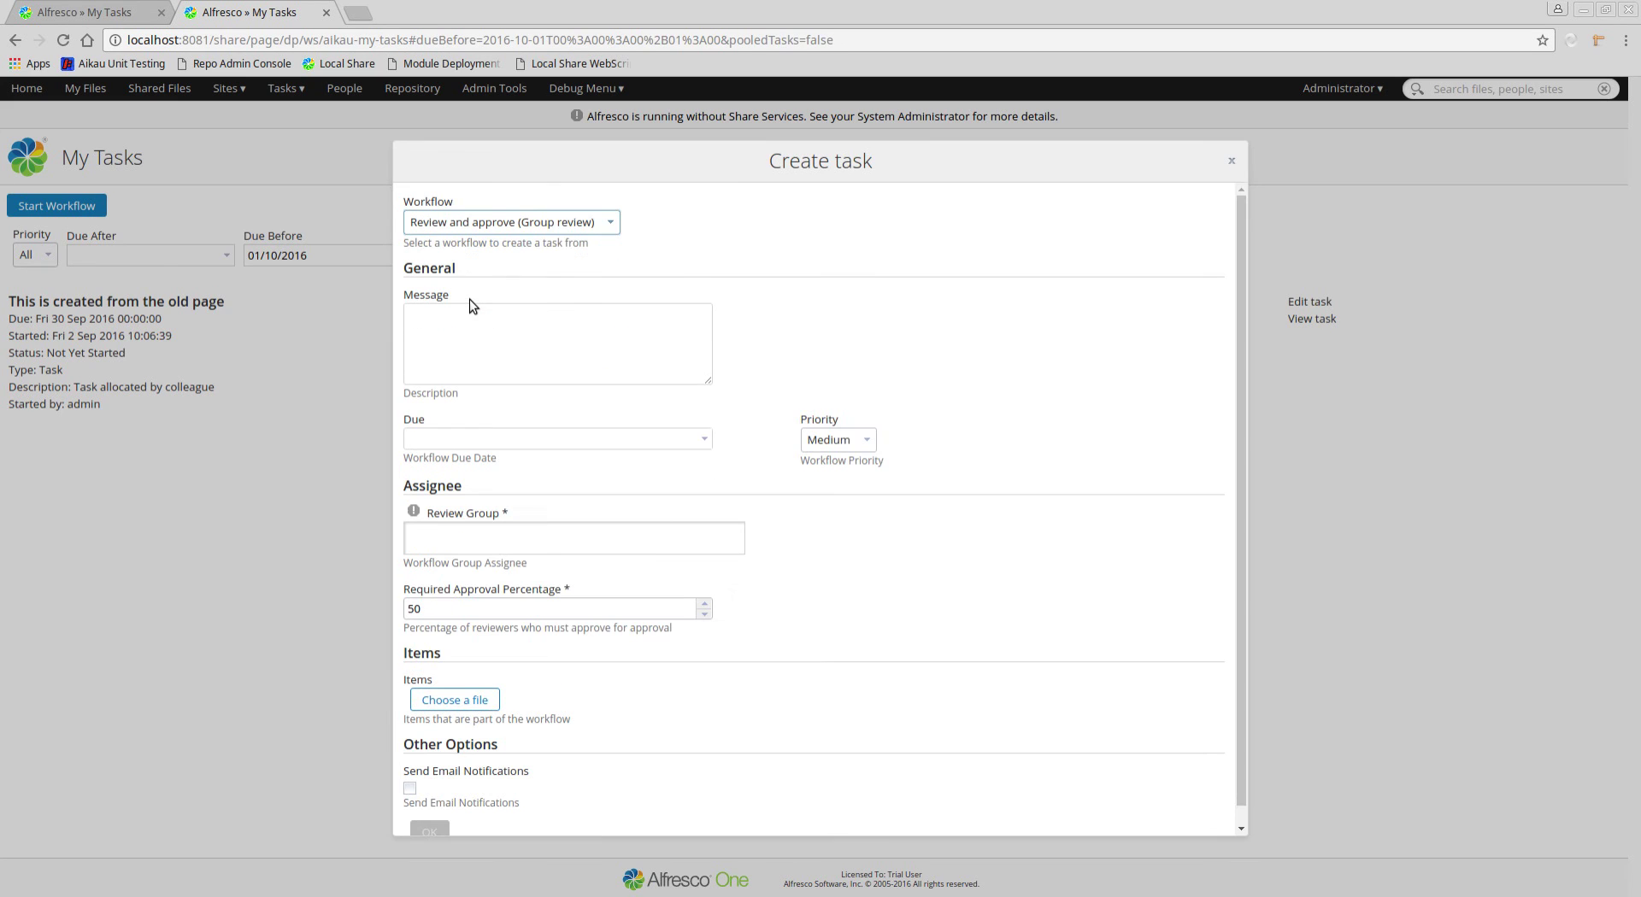
pyautogui.click(562, 228)
pyautogui.click(431, 246)
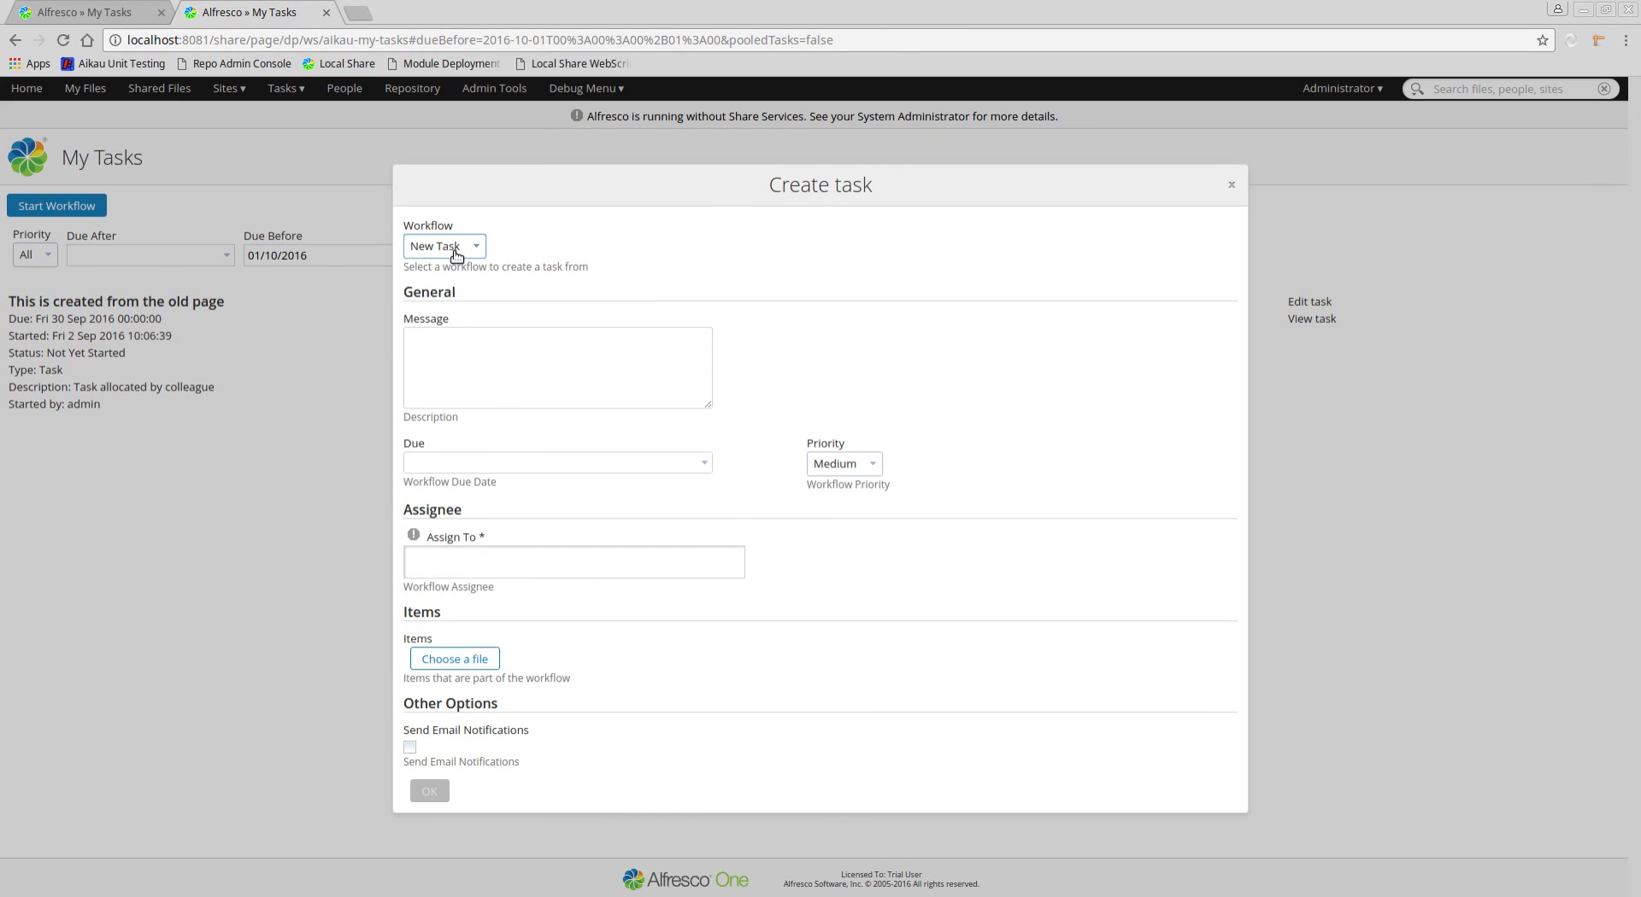
# Step: Enter the task message "This is created from the new page" and set the due date to 15/09/2016
pyautogui.click(462, 356)
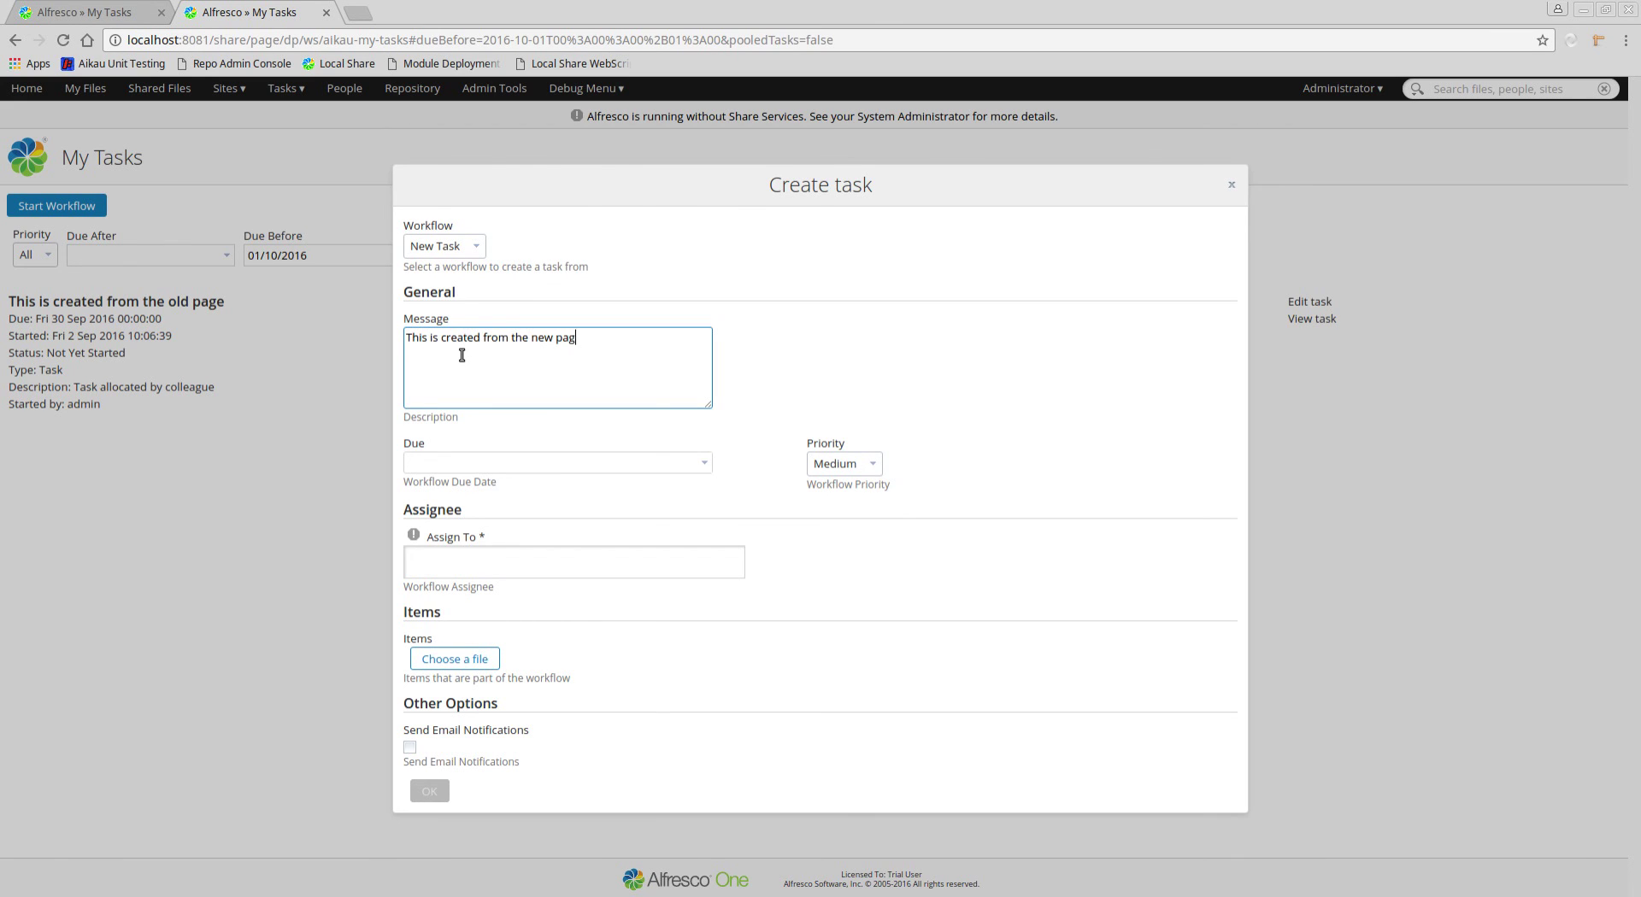
pyautogui.write('This is created from the new page')
pyautogui.click(702, 463)
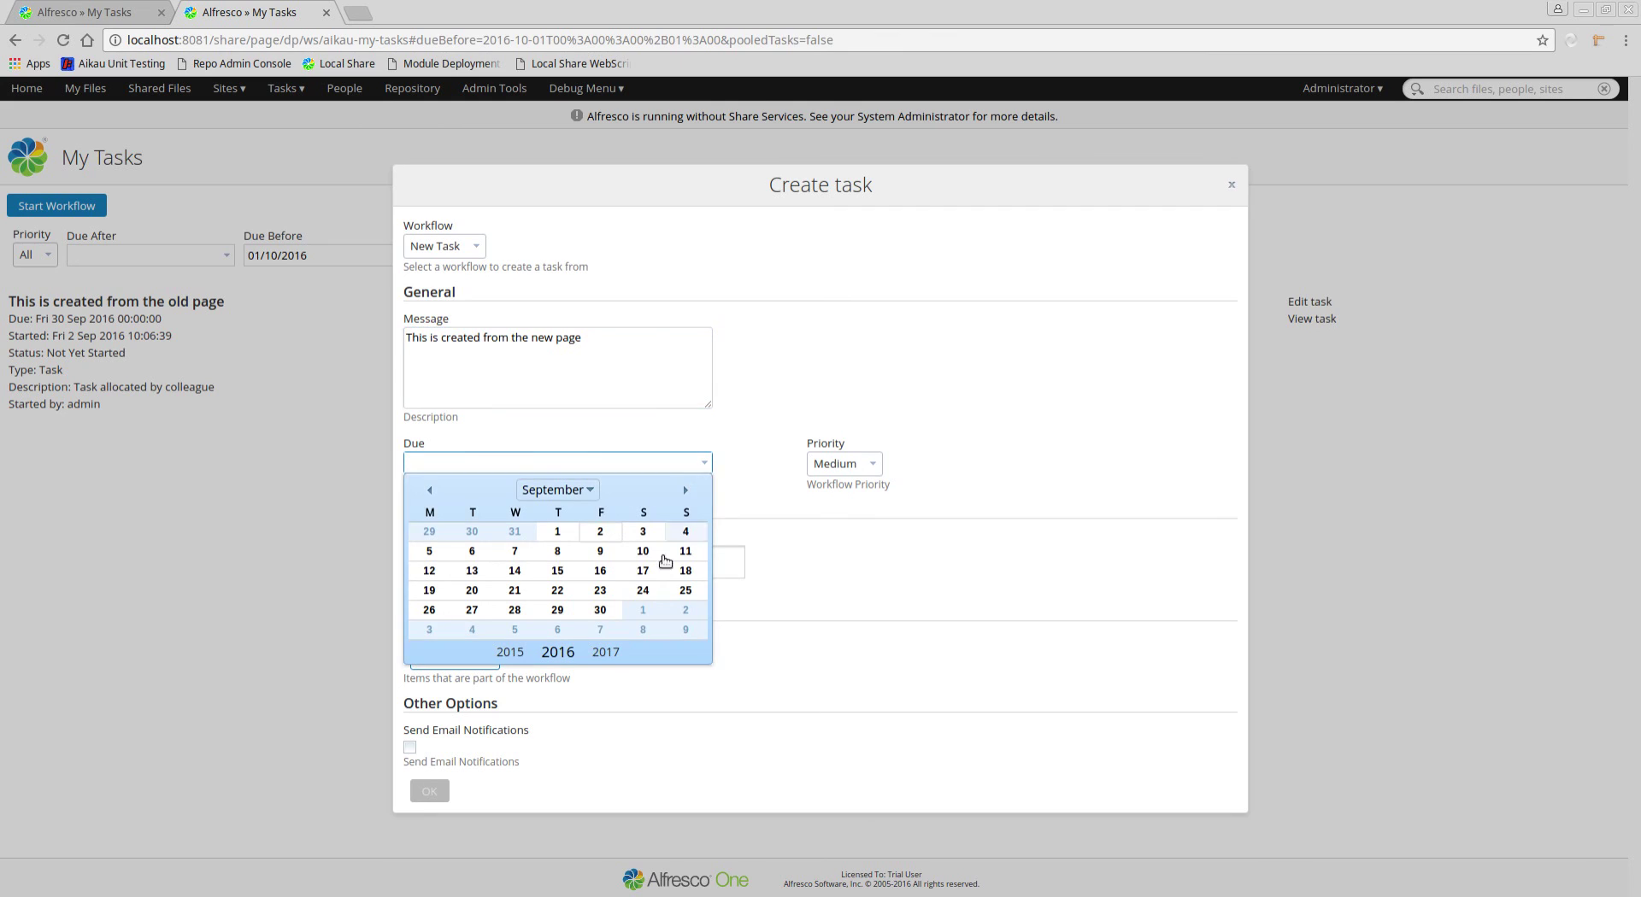
pyautogui.click(558, 572)
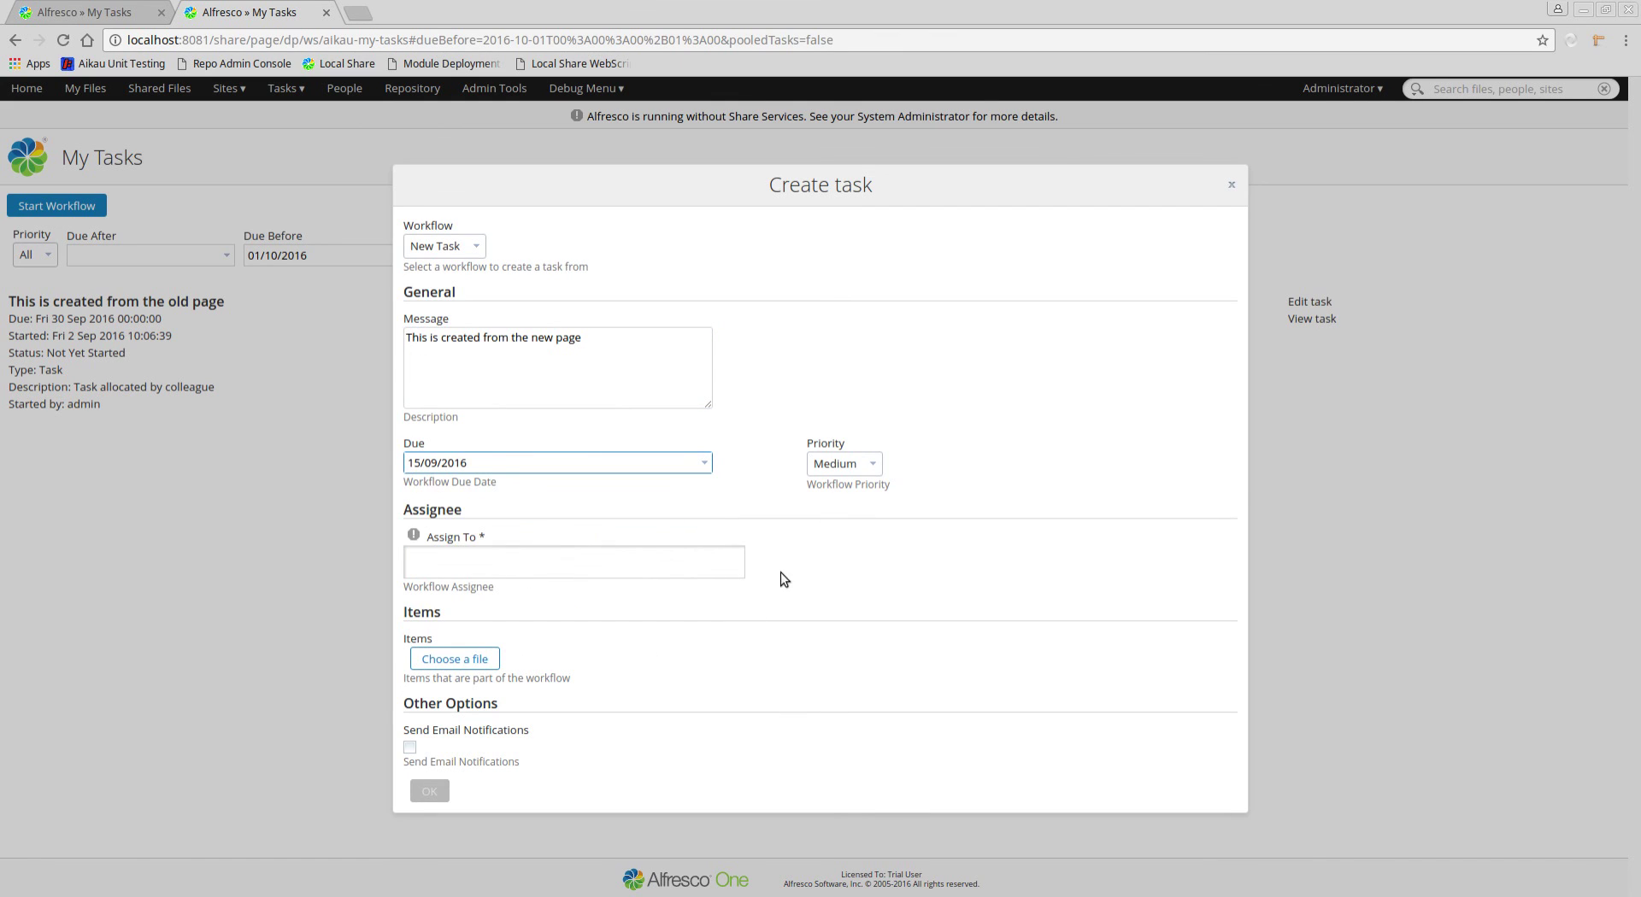
# Step: Set the new task's priority to High and assign it to the Administrator (admin) account
pyautogui.click(827, 466)
pyautogui.click(827, 486)
pyautogui.click(615, 566)
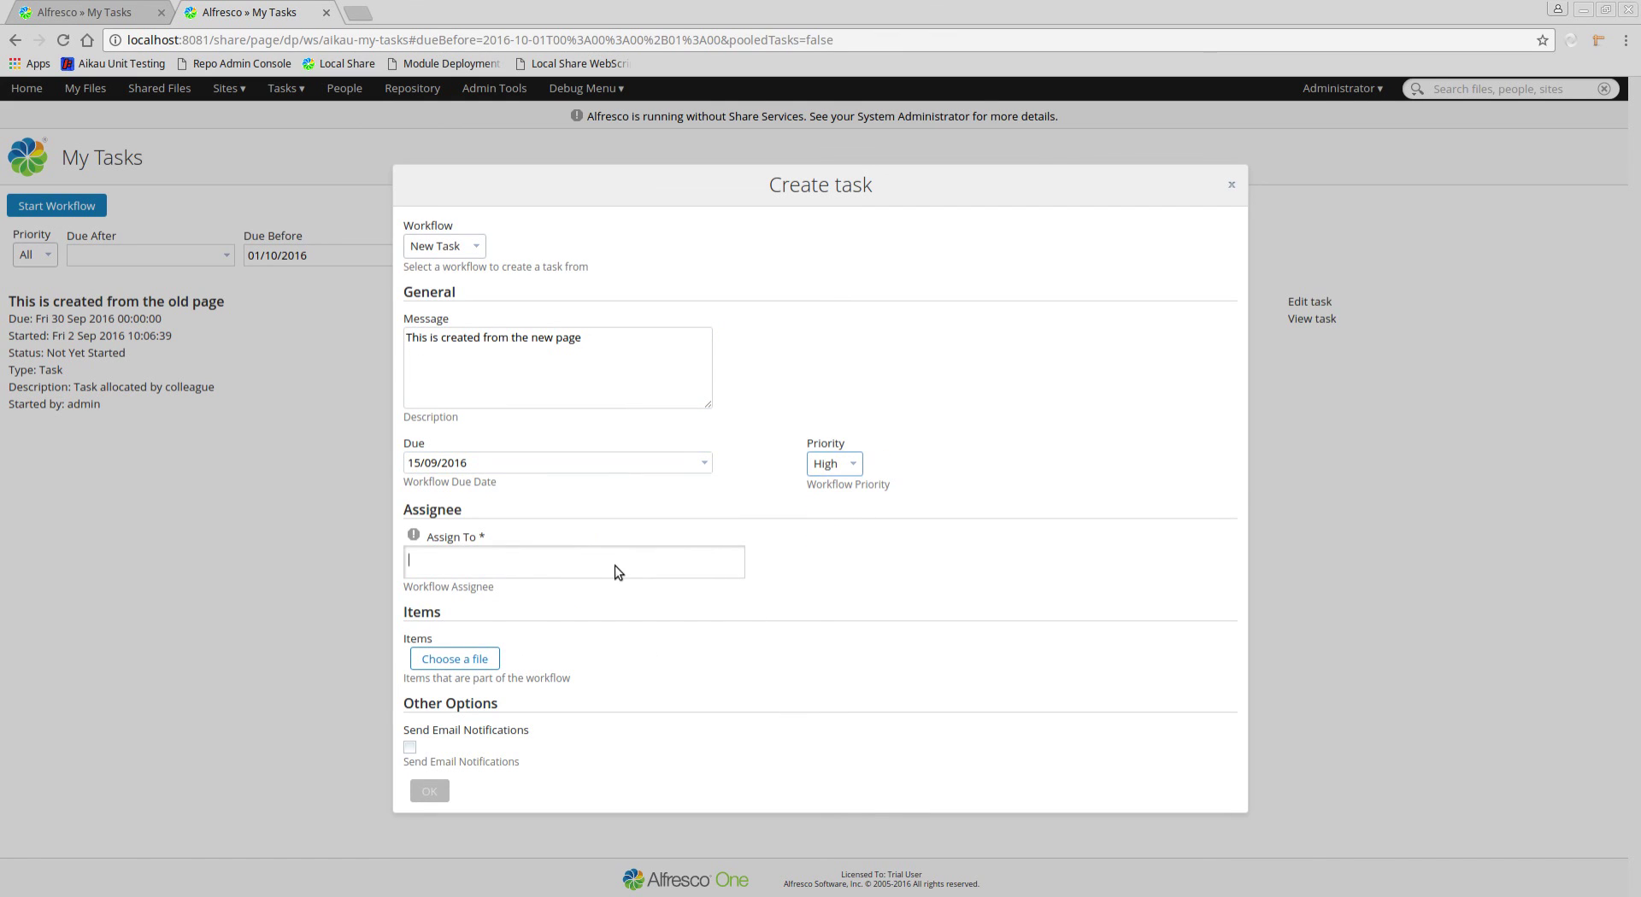
pyautogui.click(458, 612)
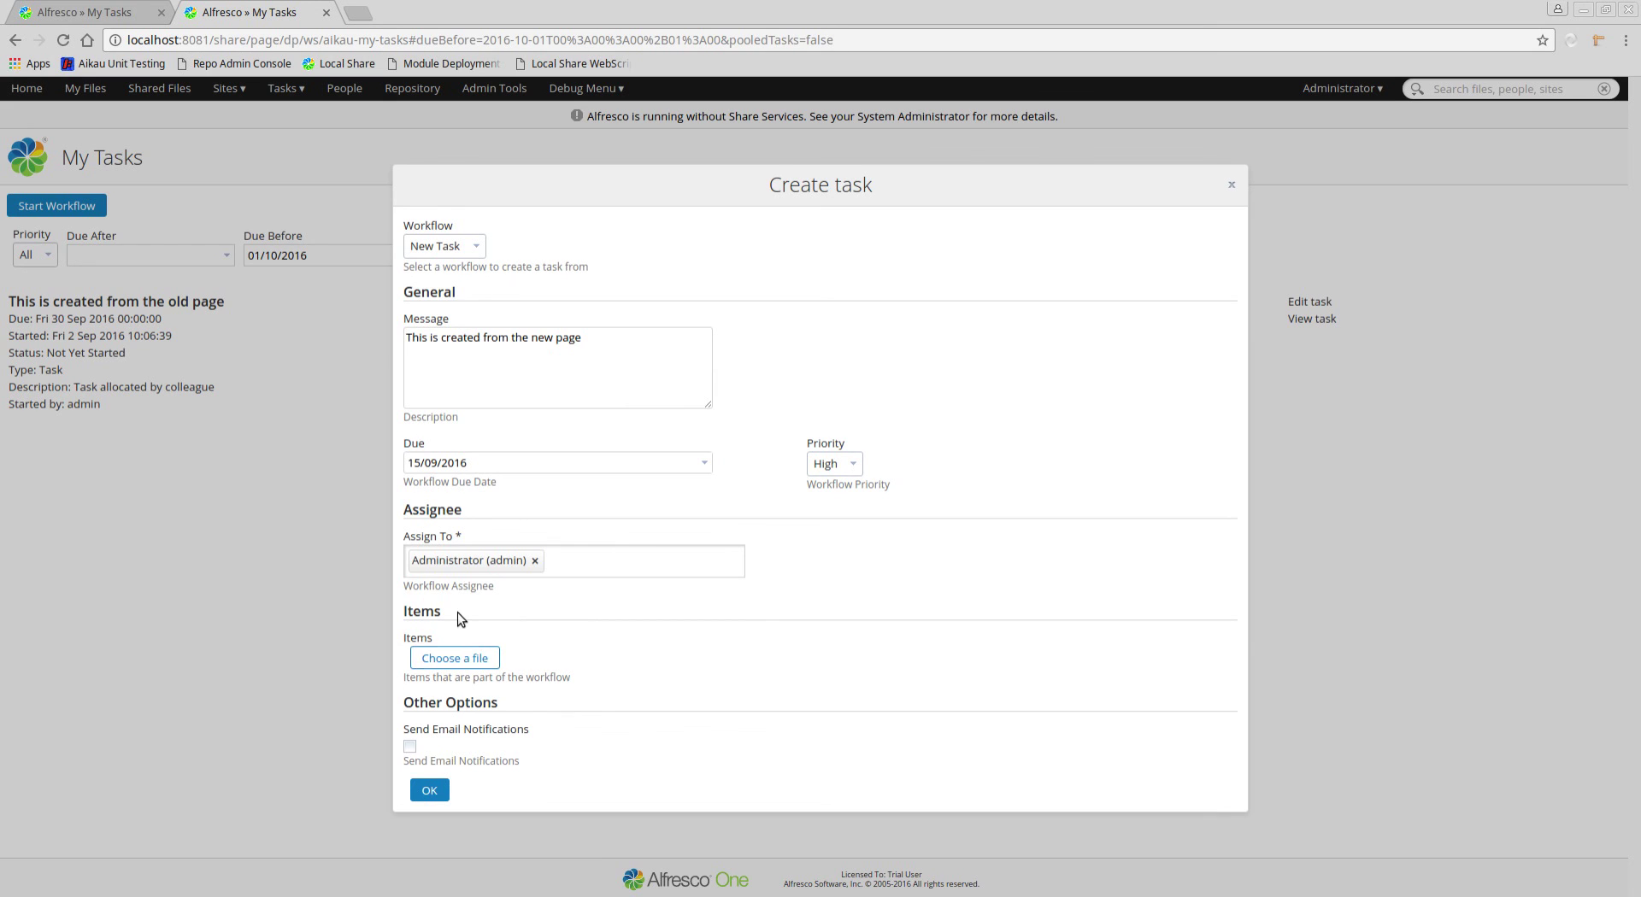
# Step: Search the files for "png", attach GE Logo.png to the new task, and submit the task
pyautogui.click(427, 665)
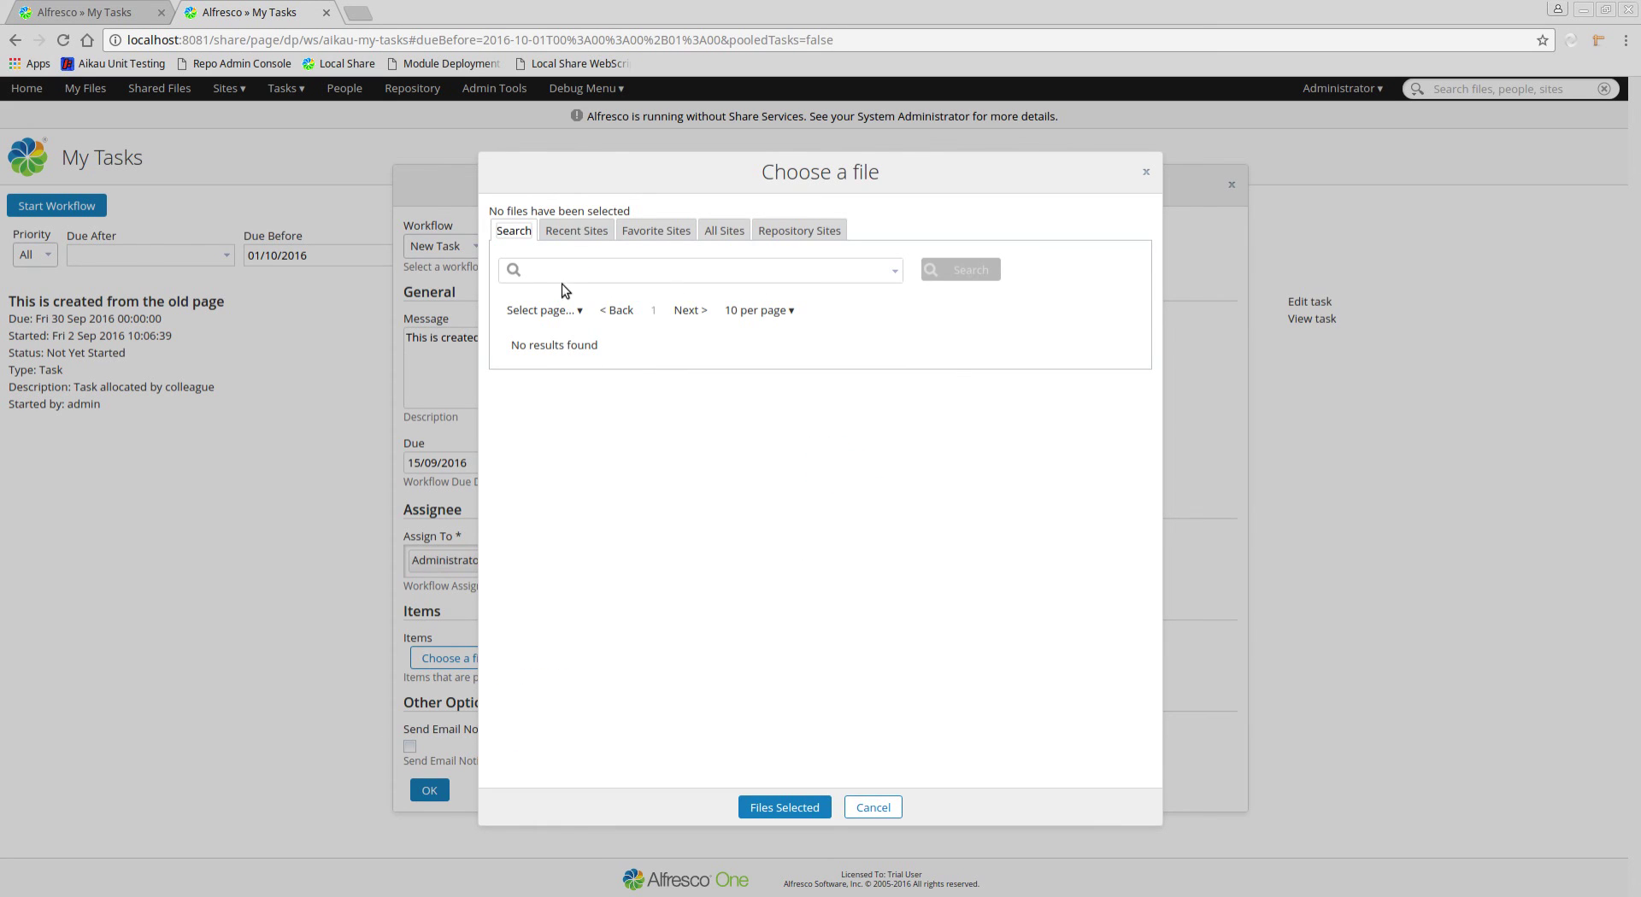
pyautogui.click(564, 270)
pyautogui.write('png')
pyautogui.press('Return')
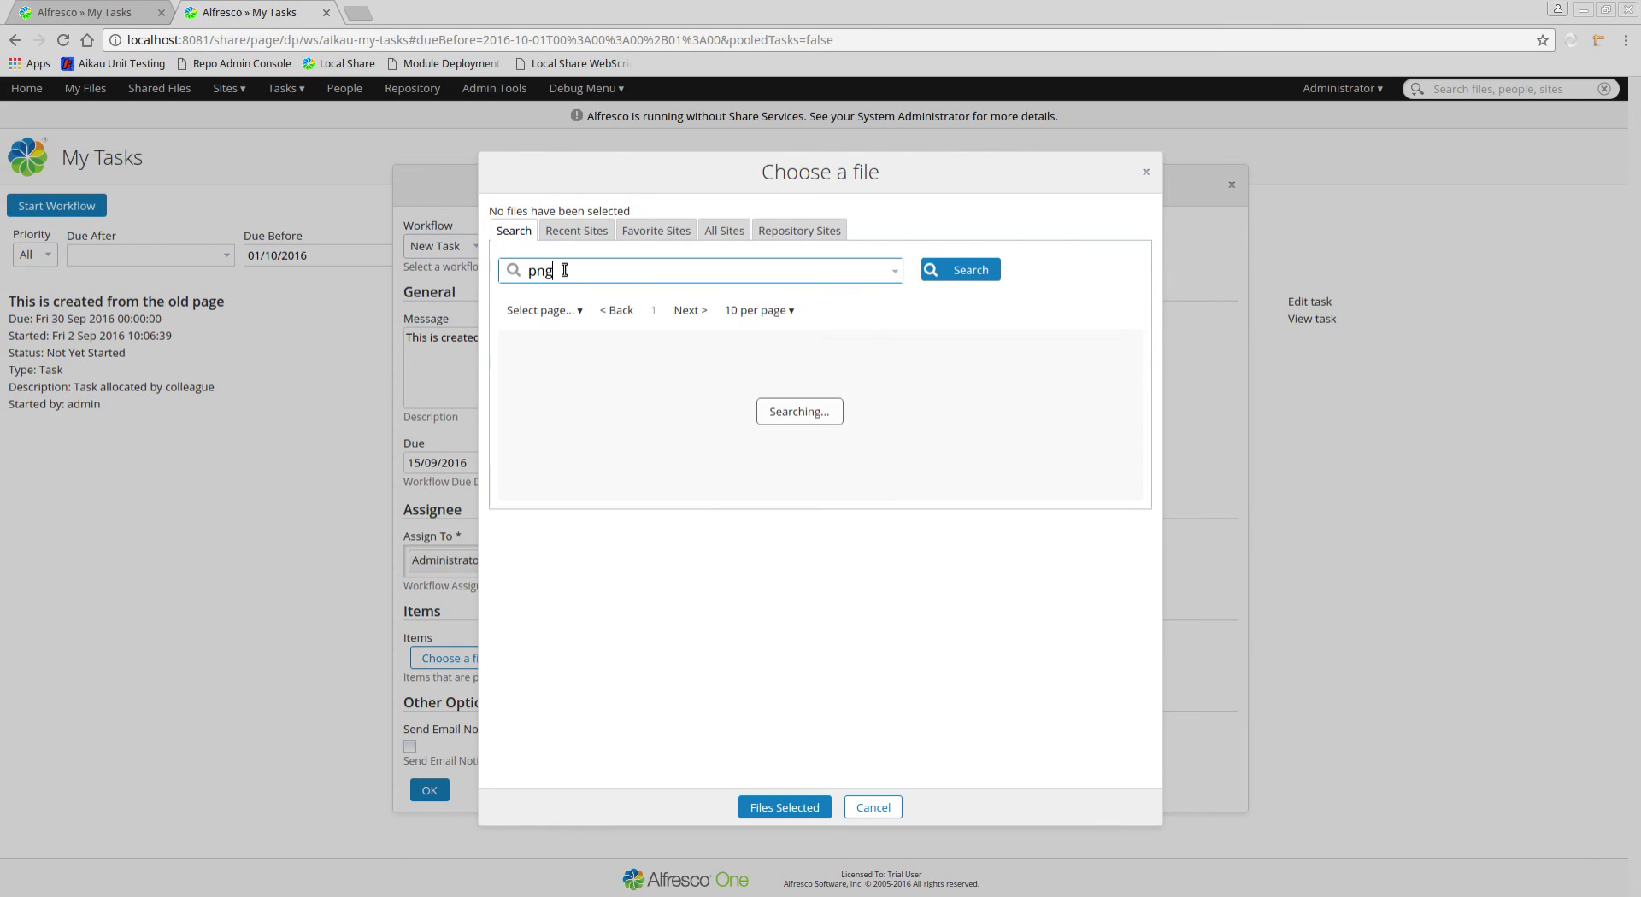
pyautogui.click(1106, 345)
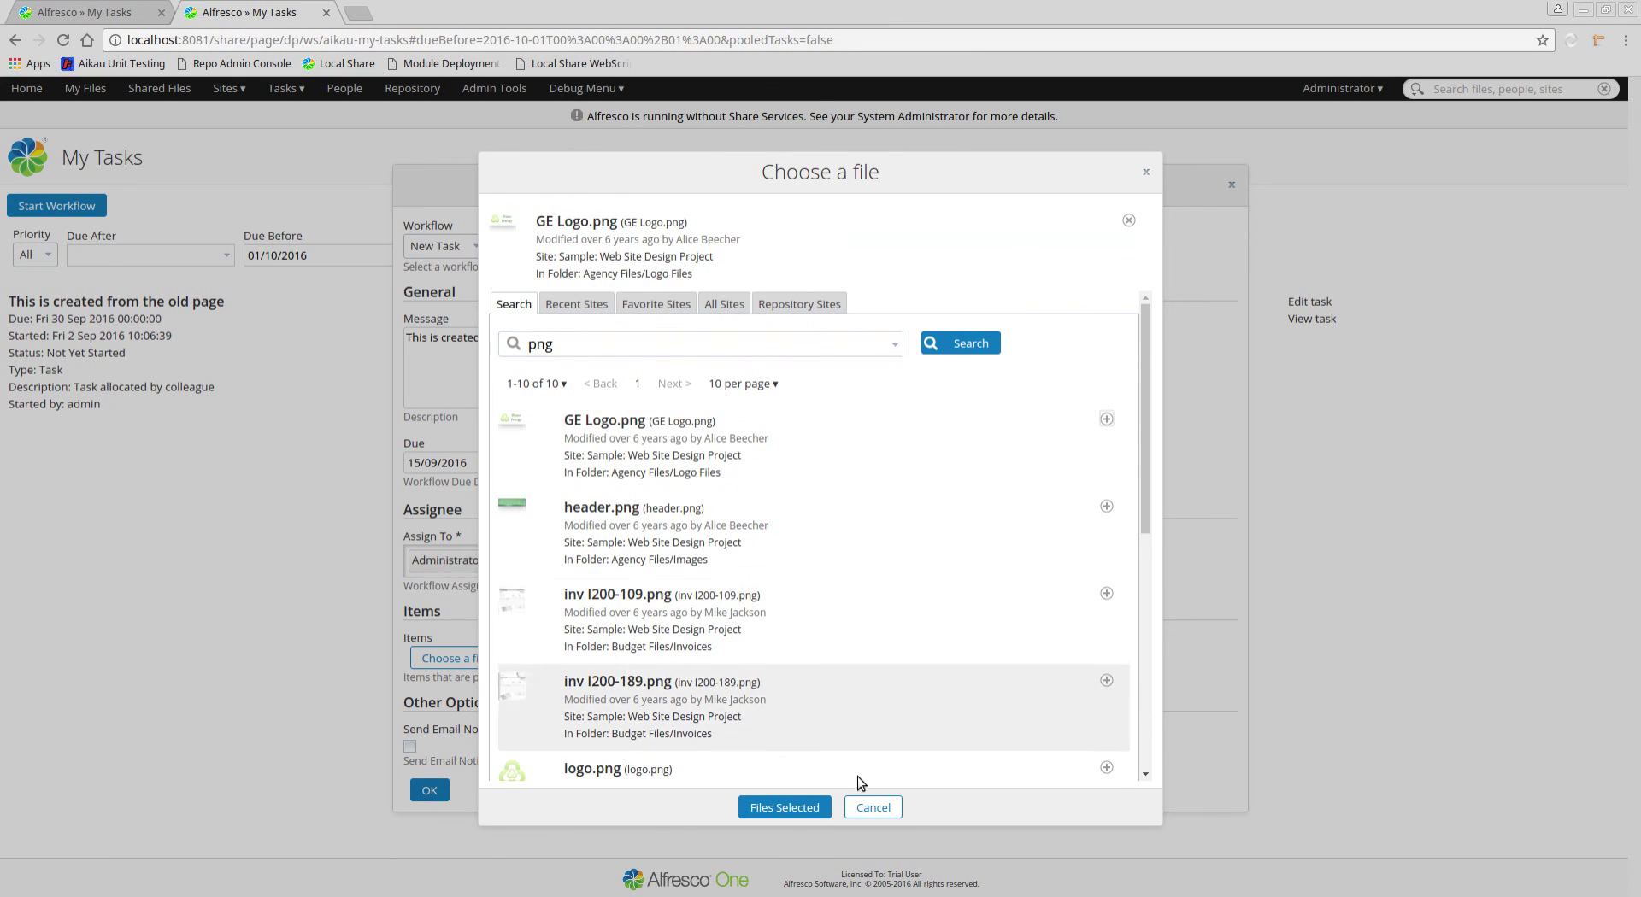
pyautogui.click(777, 808)
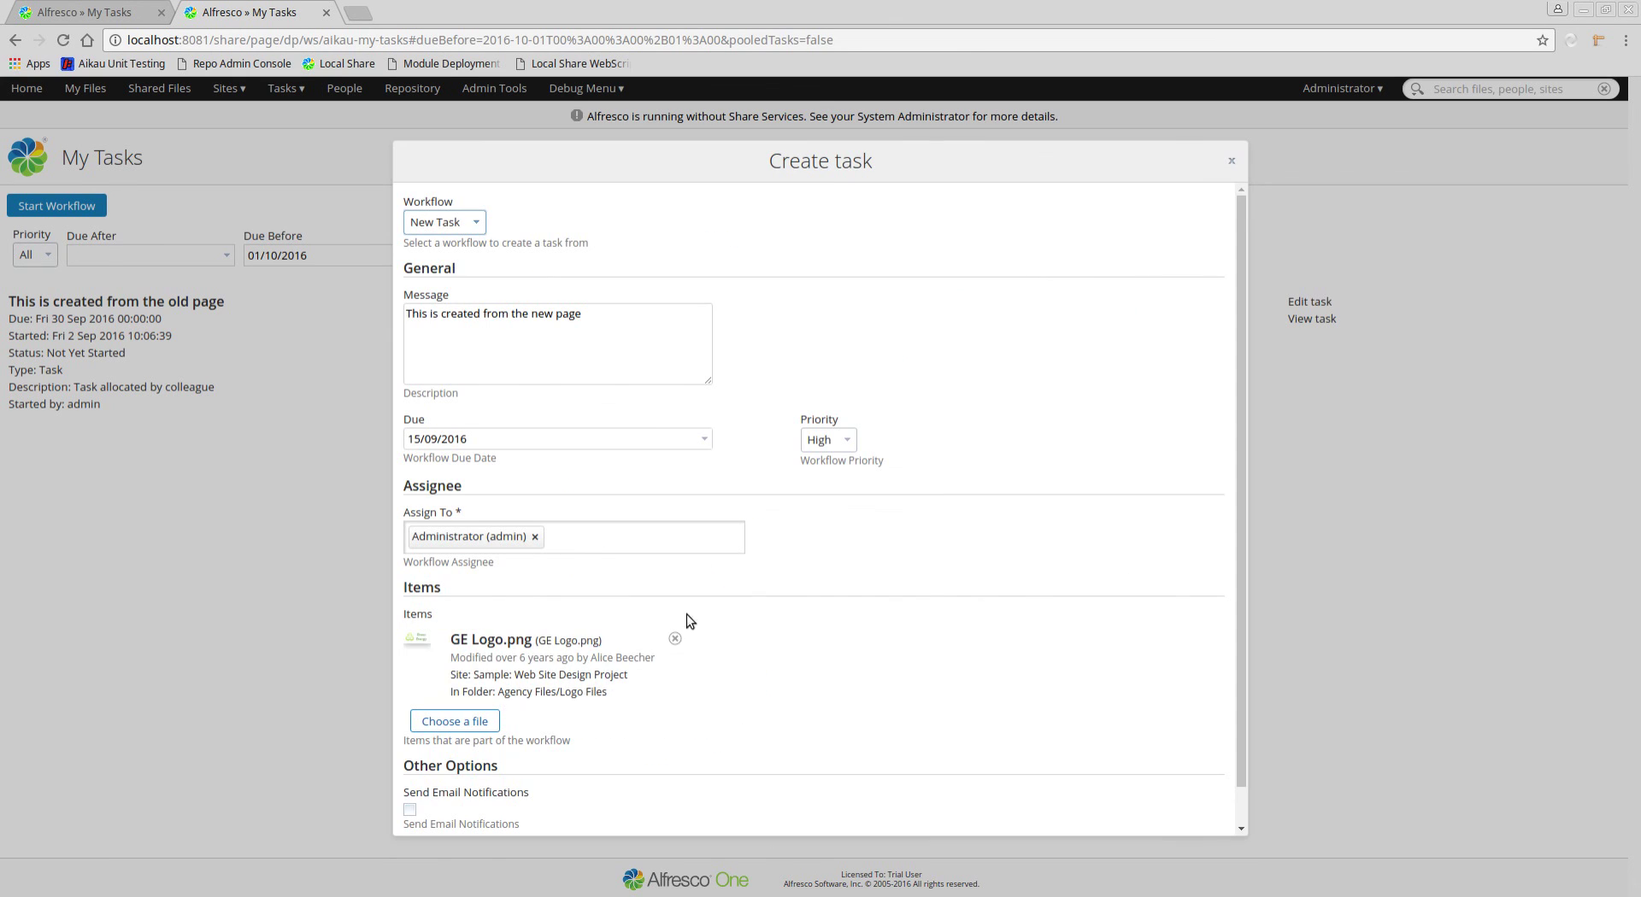
pyautogui.scroll(-1, 847, 727)
pyautogui.click(429, 817)
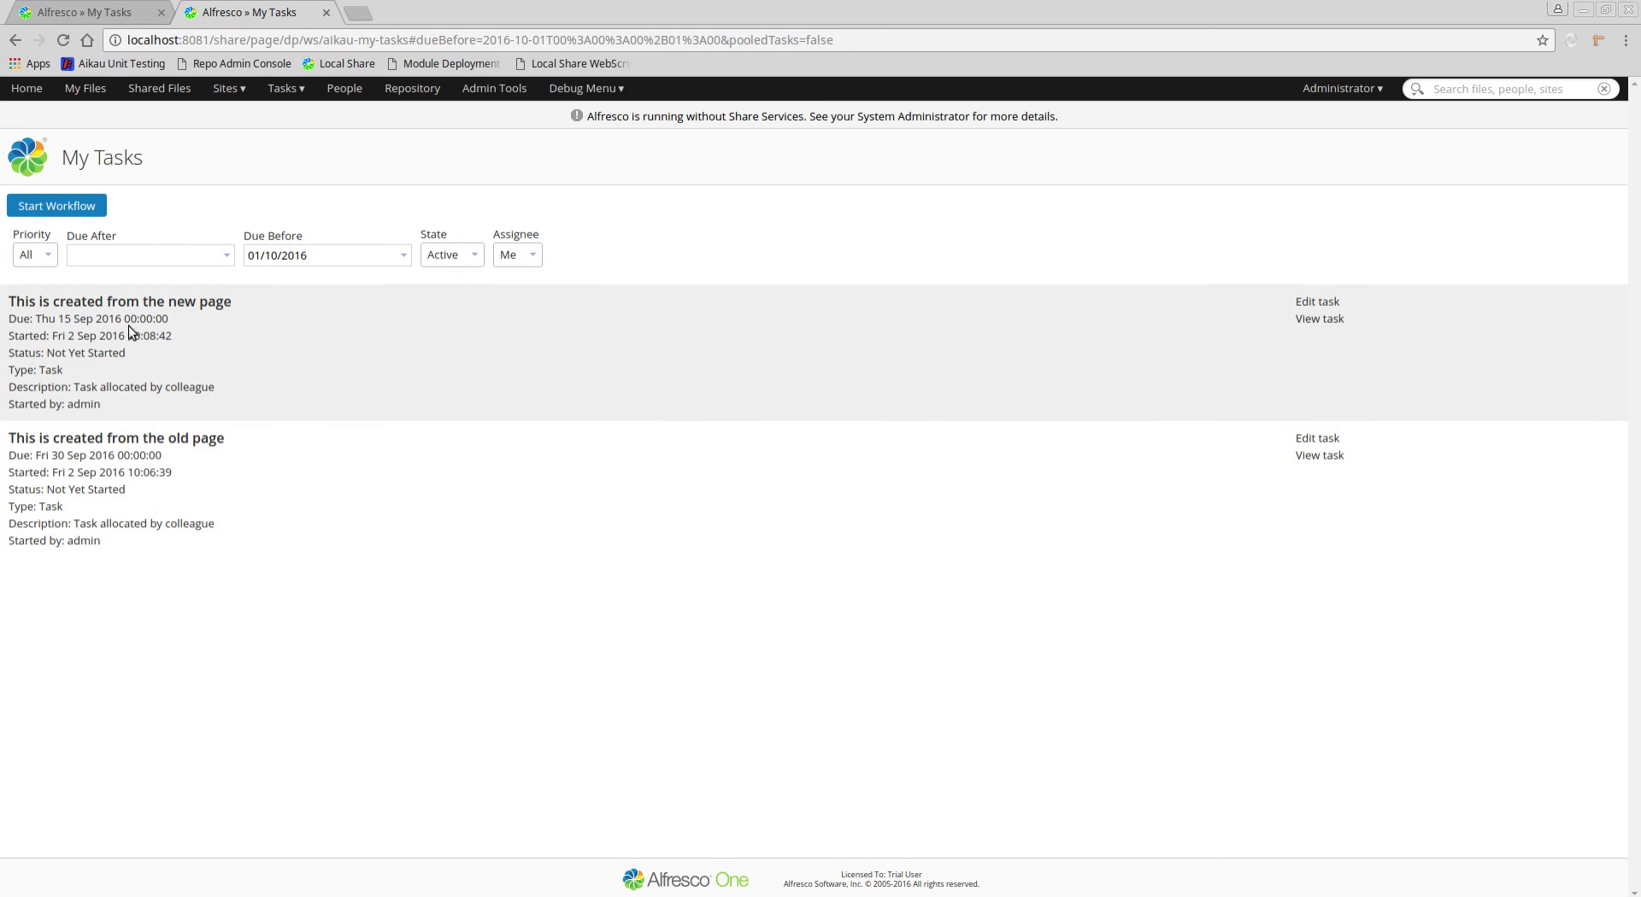
# Step: View the details of the task "This is created from the new page" and close them
pyautogui.click(128, 303)
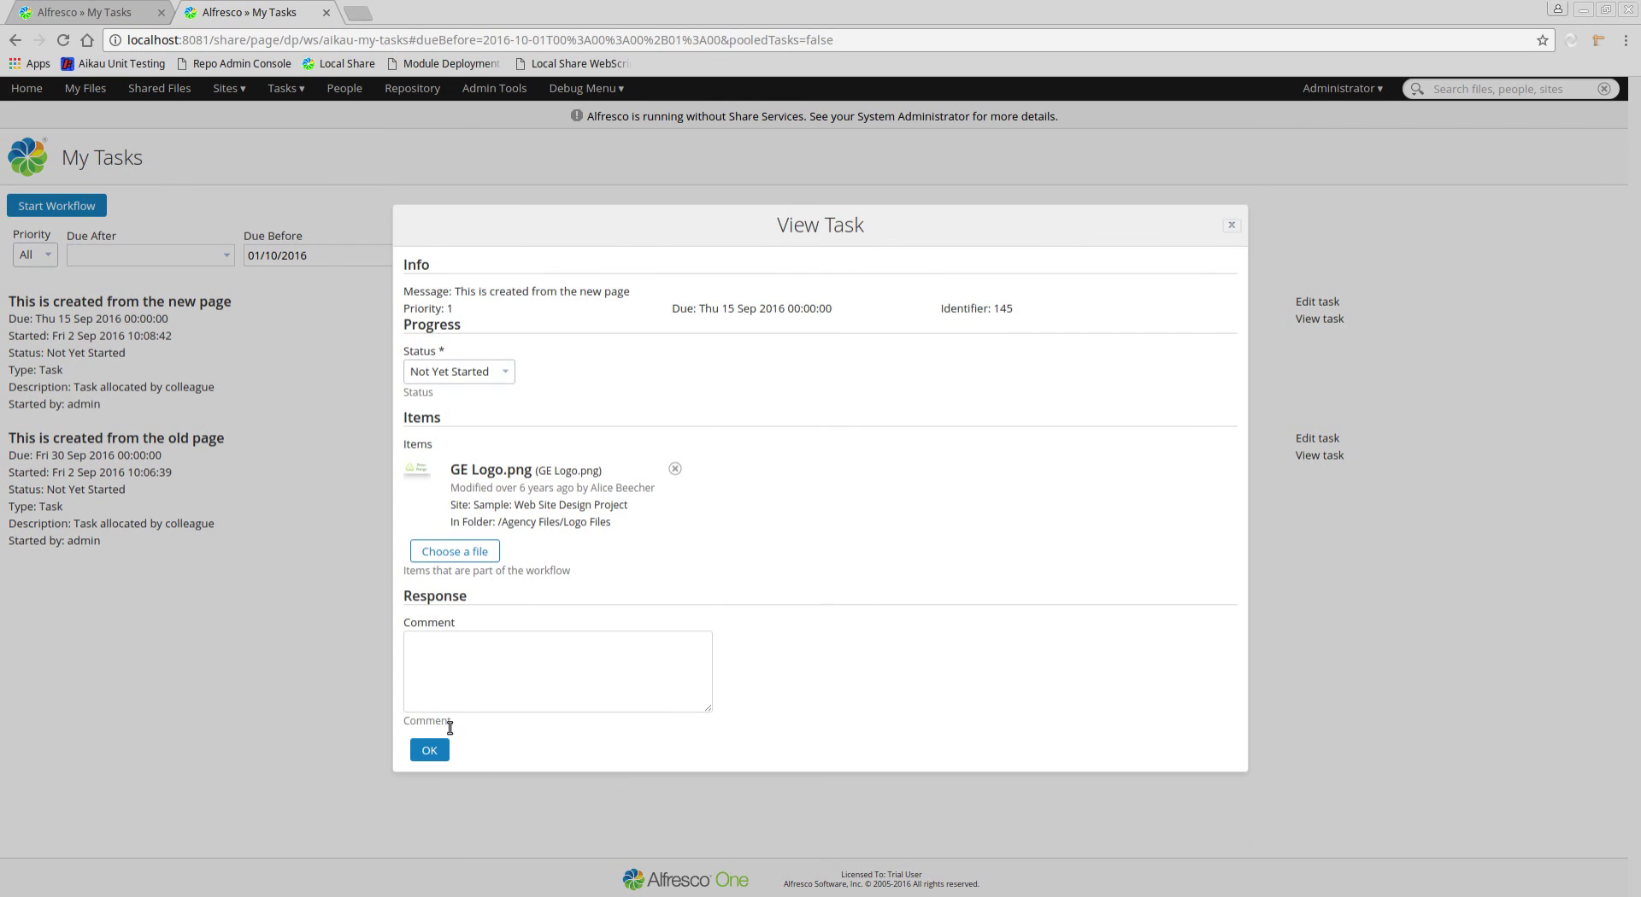
pyautogui.click(1231, 225)
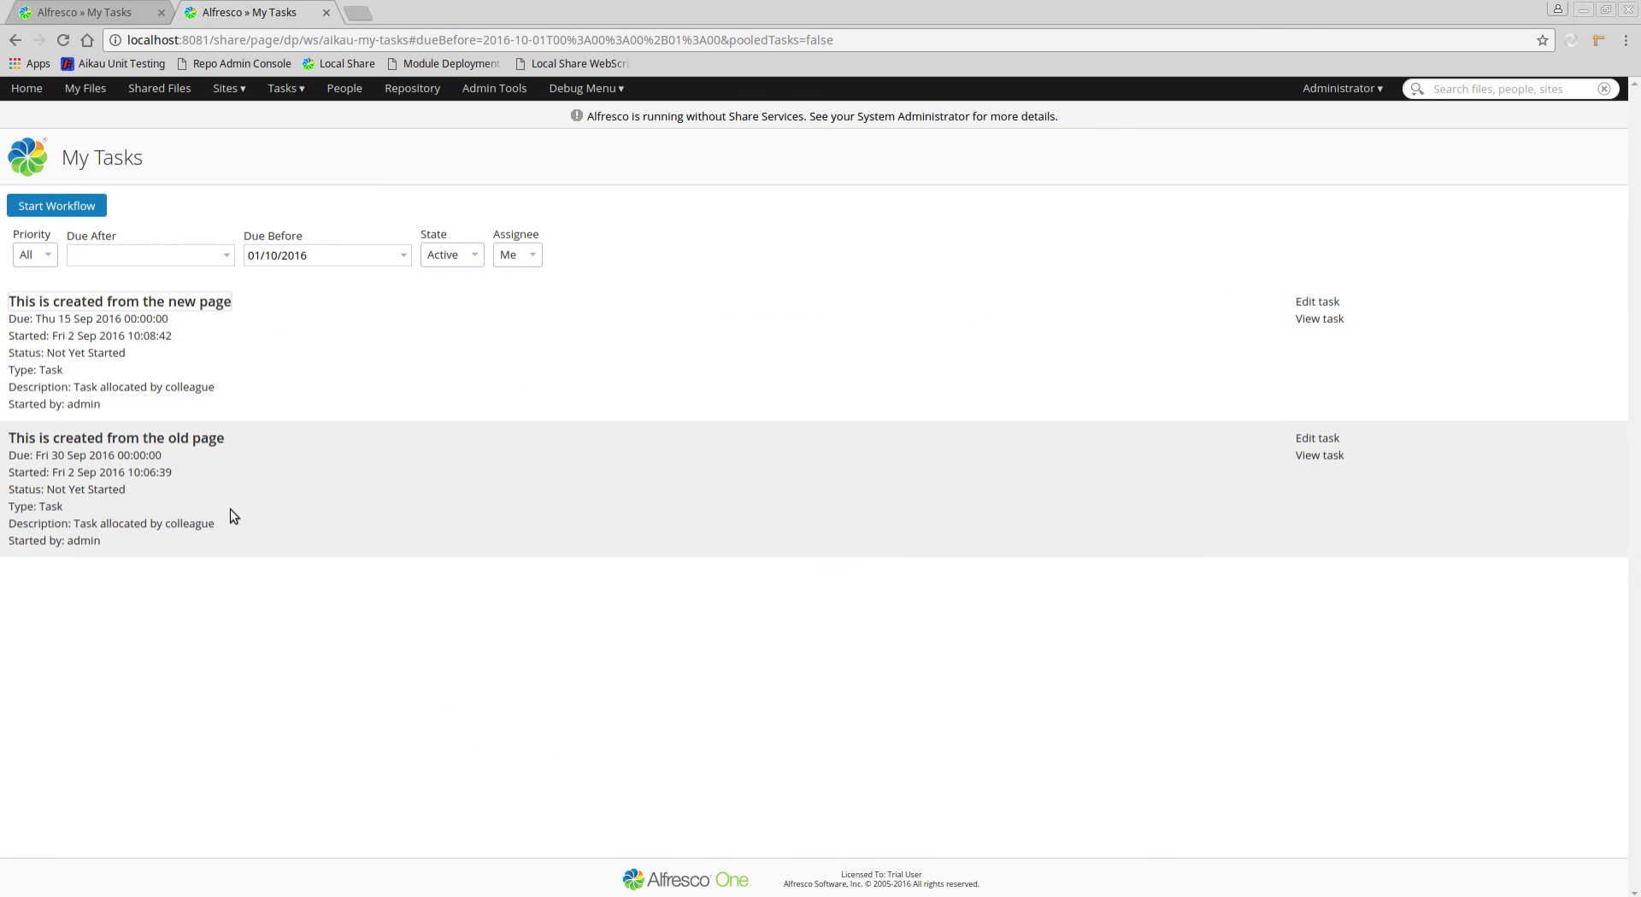